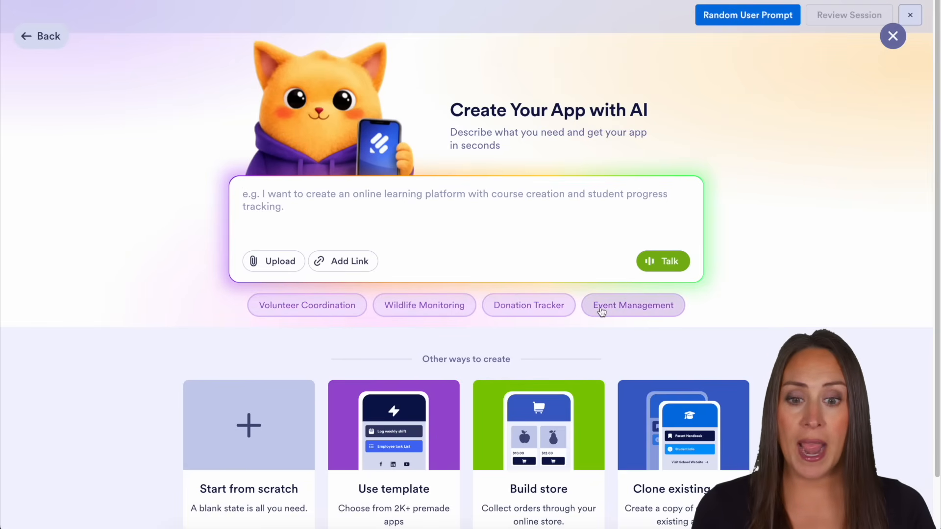
{"action": "left_click", "coordinate": [602, 312]}
{"action": "left_click", "coordinate": [521, 314]}
{"action": "left_click", "coordinate": [458, 312]}
{"action": "left_click", "coordinate": [330, 309]}
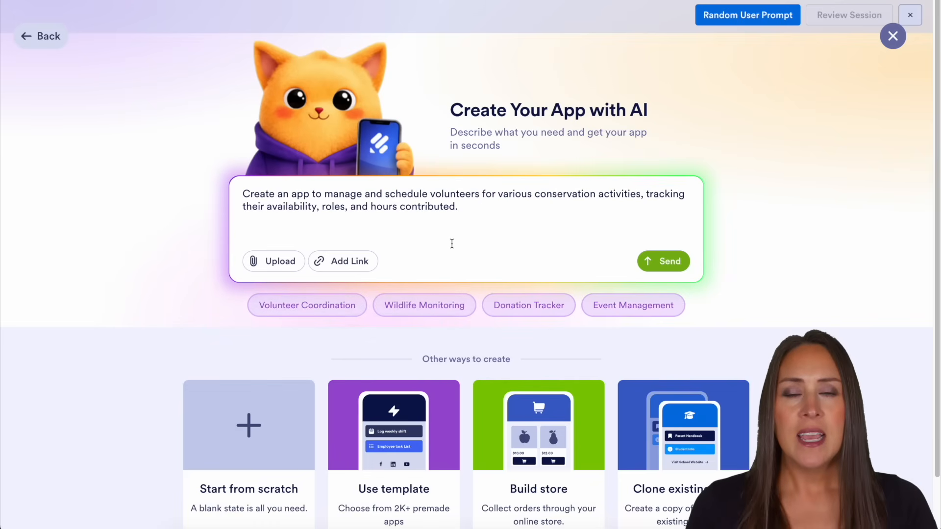
{"action": "left_click_drag", "start_coordinate": [466, 218], "coordinate": [239, 202]}
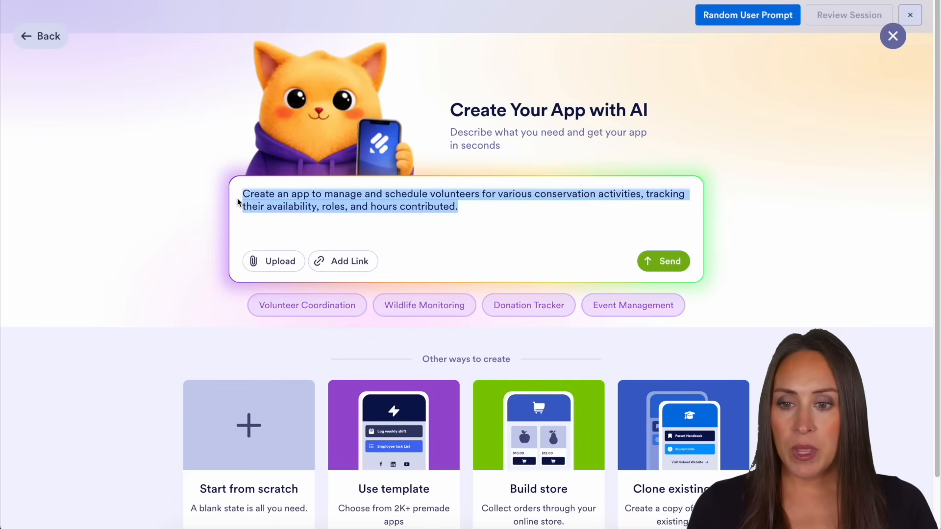
{"action": "key", "text": "BackSpace"}
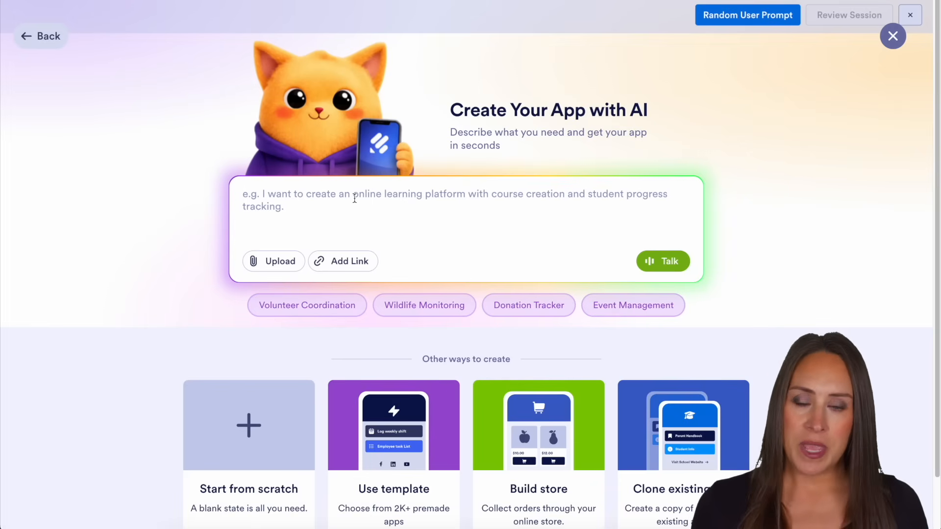
Generate a private-practice patient app with AI, including services and pricing, appointment booking, new patient intake and patient resources, in a clean, trustworthy, calming design
{"action": "type", "text": "Create a patient app for a private practice that serves as a one-stop hub for new and existing patients. Include a services and pricing section so patients know what to expect before they arrive, an appointment booking form with date, time, provider preference, and reason for visit, a new patient intake form that collects contact information, insurance details, medical history, and consent, and a patient resource section with links to post-visit instructions, FAQs, and office policies. The design should feel clean, trustworthy, and calming."}
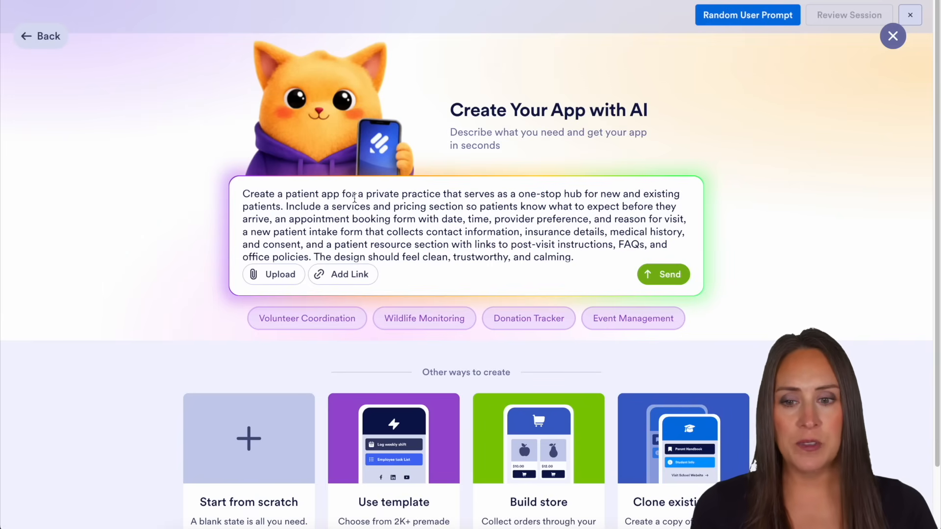
{"action": "left_click", "coordinate": [676, 276]}
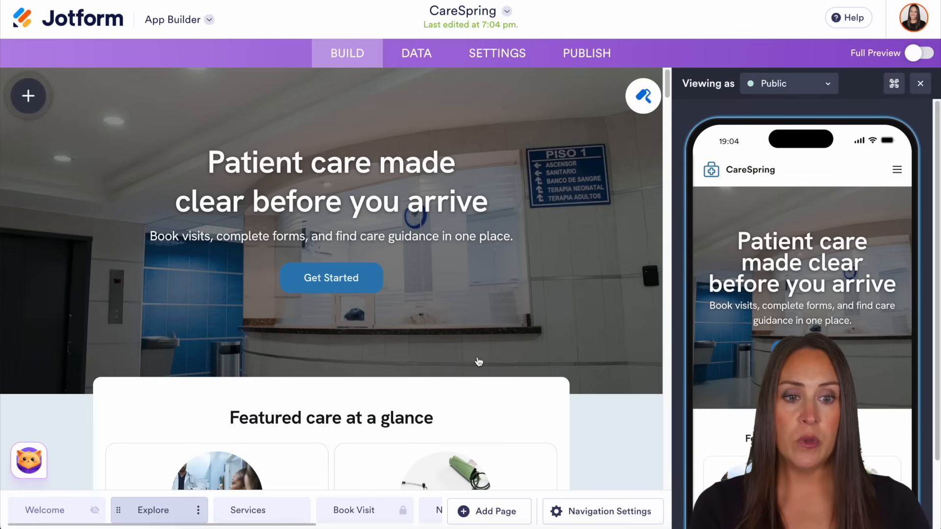
Look over the generated app's home content in the phone preview and close the preview
{"action": "scroll", "coordinate": [767, 275], "scroll_direction": "down", "scroll_amount": 3}
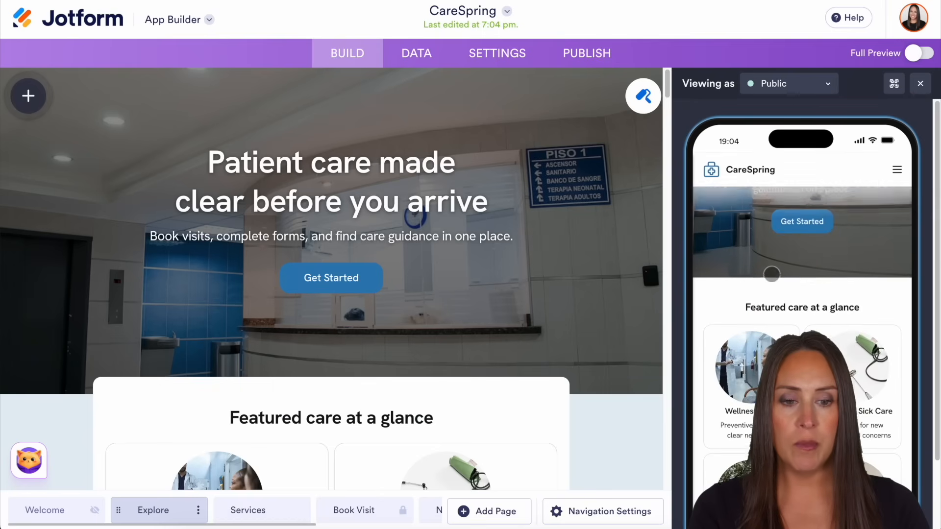
{"action": "scroll", "coordinate": [770, 273], "scroll_direction": "up", "scroll_amount": 3}
{"action": "left_click", "coordinate": [920, 87]}
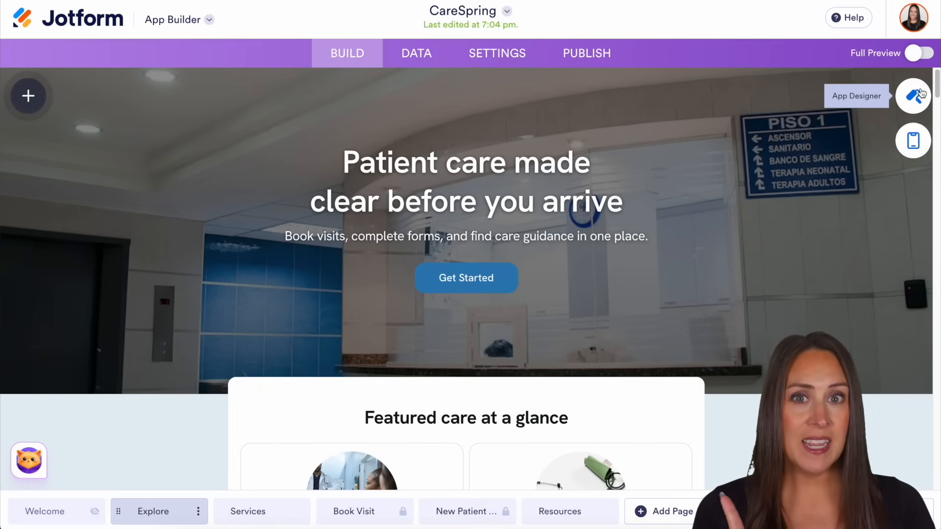
Ask the Podo assistant: "Can you use the color scheme from jotform.com focusing on the oranges"
{"action": "left_click", "coordinate": [29, 465]}
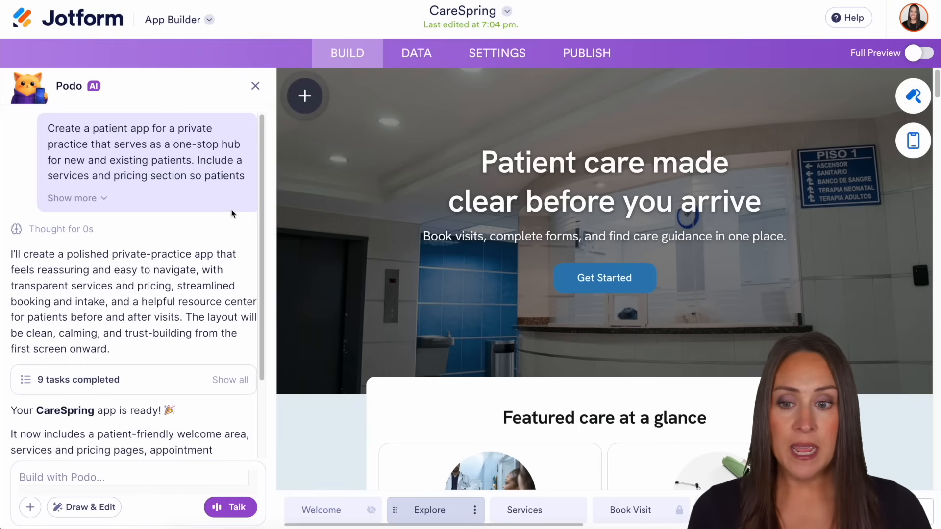
{"action": "scroll", "coordinate": [231, 210], "scroll_direction": "down", "scroll_amount": 2}
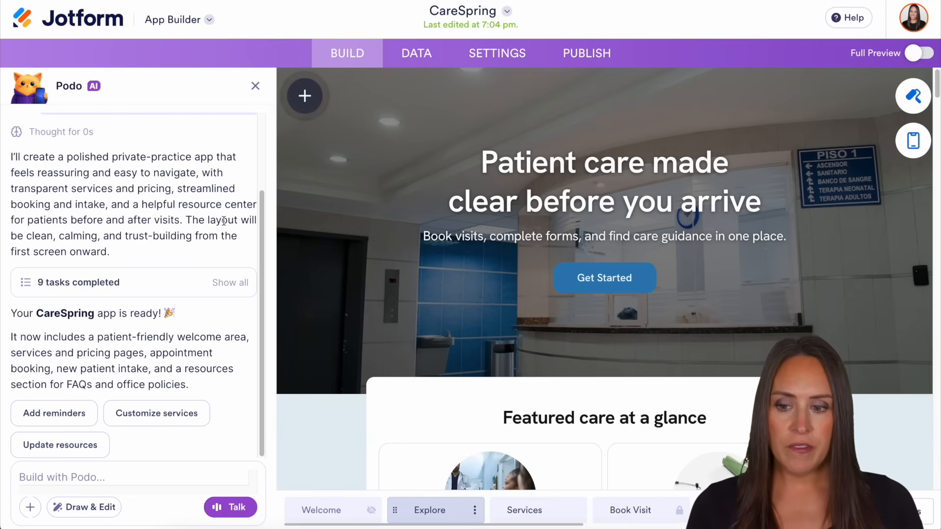
{"action": "type", "text": "Can "}
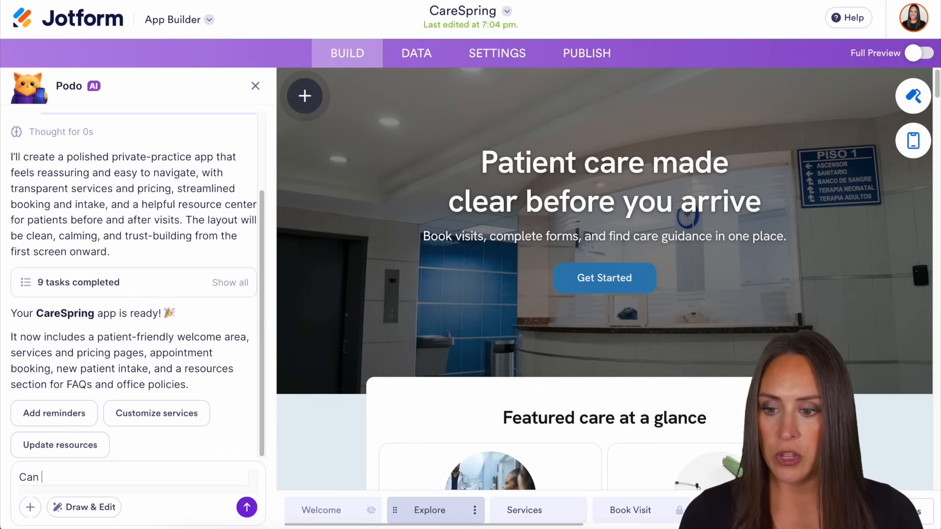
{"action": "type", "text": "you use the color scheme from jo"}
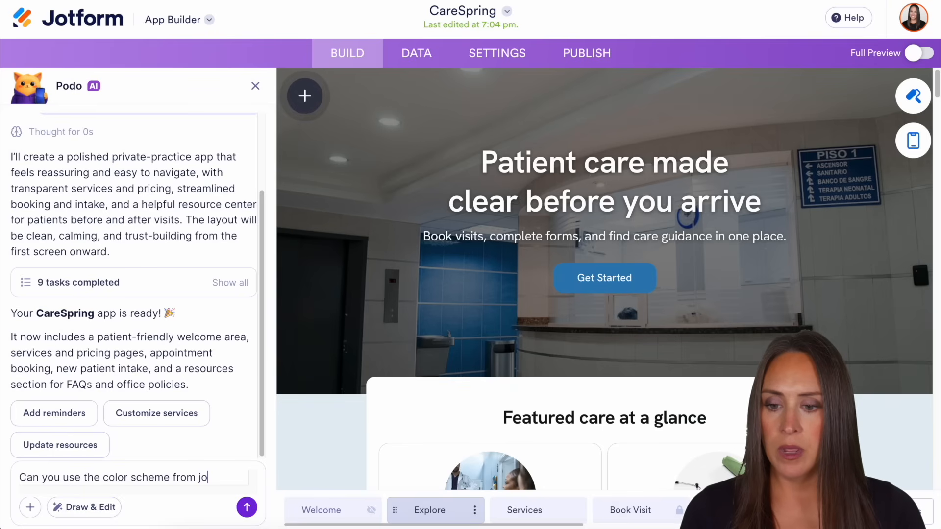
{"action": "type", "text": "tform.com focusing on the oran"}
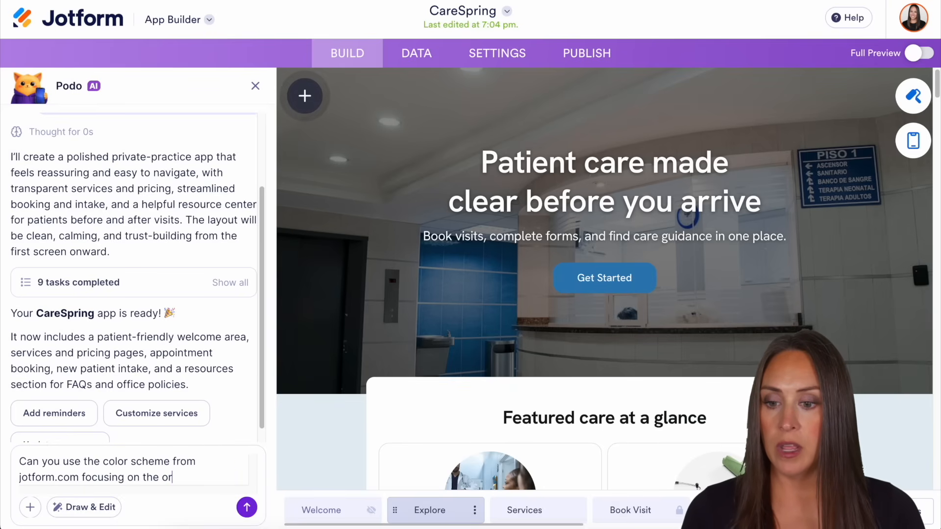
{"action": "type", "text": "ges"}
{"action": "key", "text": "Return"}
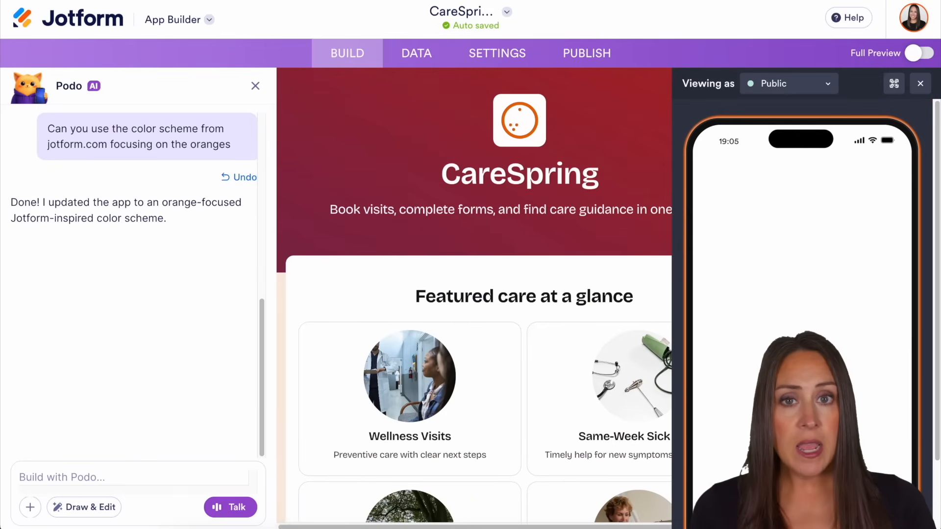
Close the assistant chat and phone preview, and review the theme, corner style and color settings in the App Designer
{"action": "left_click", "coordinate": [255, 87]}
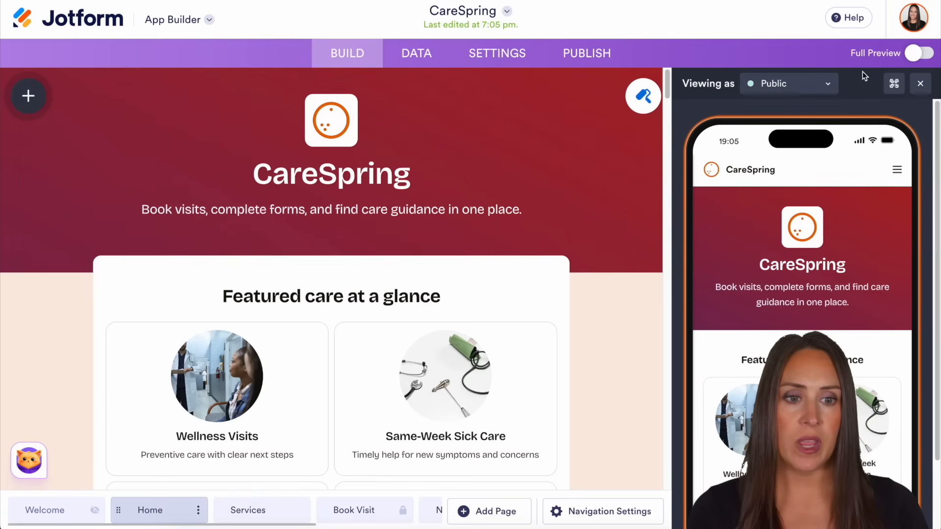
{"action": "left_click", "coordinate": [920, 84]}
{"action": "left_click", "coordinate": [904, 93]}
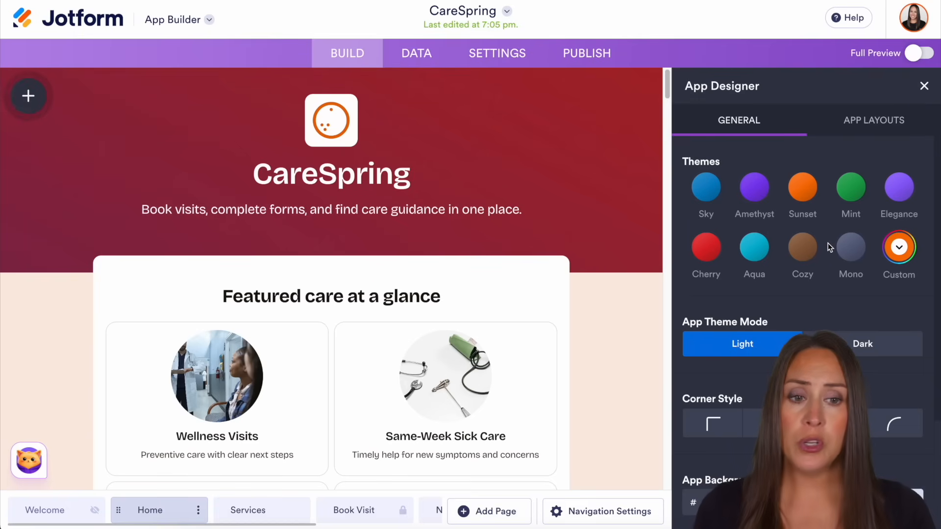
{"action": "scroll", "coordinate": [827, 243], "scroll_direction": "down", "scroll_amount": 3}
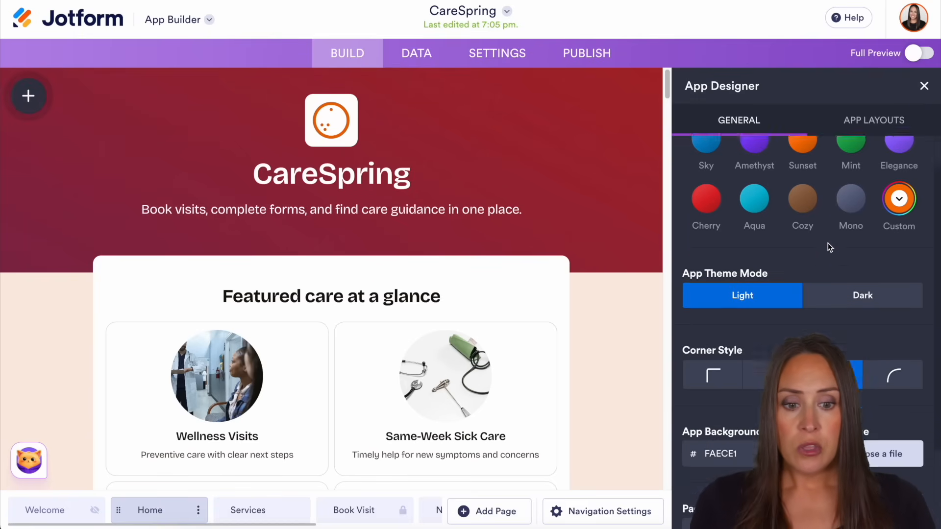
{"action": "left_click", "coordinate": [924, 89]}
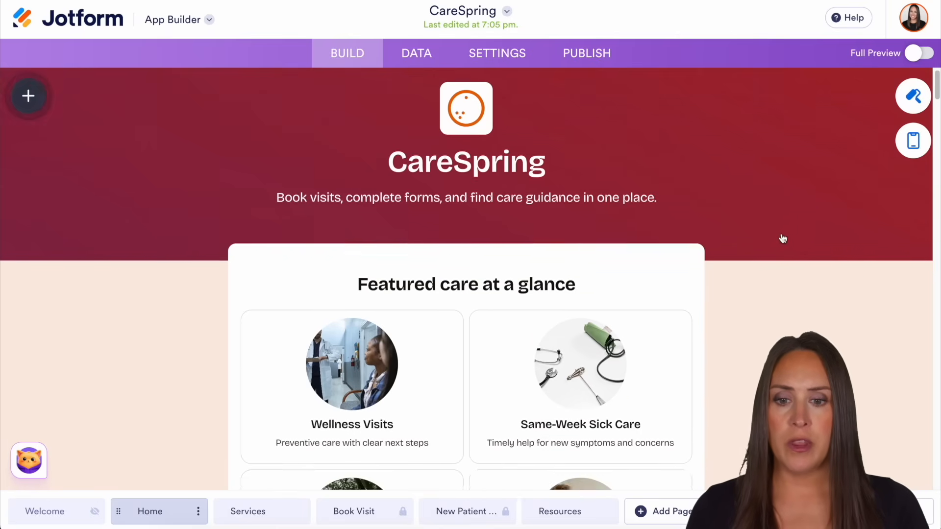
Examine the recolored app's content from the featured care section through the Home, Services, Book Visit and New Patient Intake pages
{"action": "scroll", "coordinate": [782, 237], "scroll_direction": "down", "scroll_amount": 5}
{"action": "scroll", "coordinate": [781, 234], "scroll_direction": "down", "scroll_amount": 3}
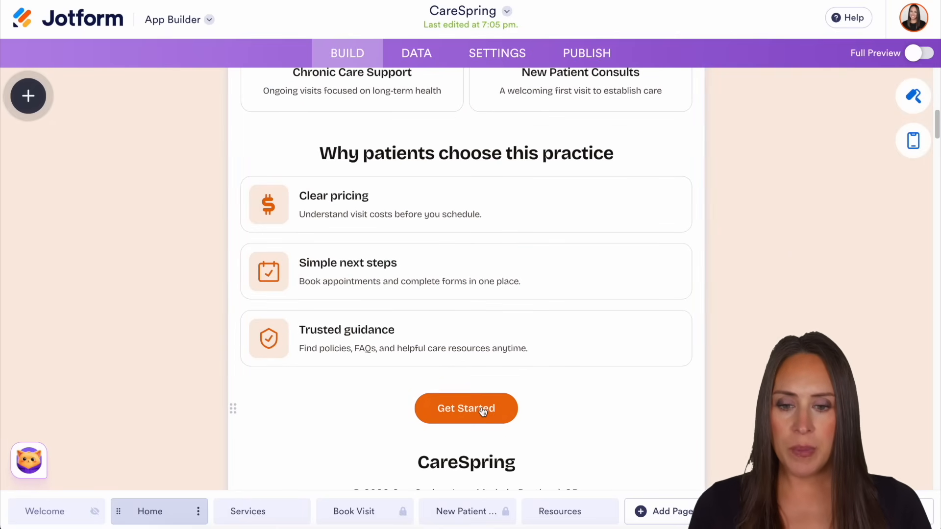
{"action": "scroll", "coordinate": [588, 338], "scroll_direction": "down", "scroll_amount": 5}
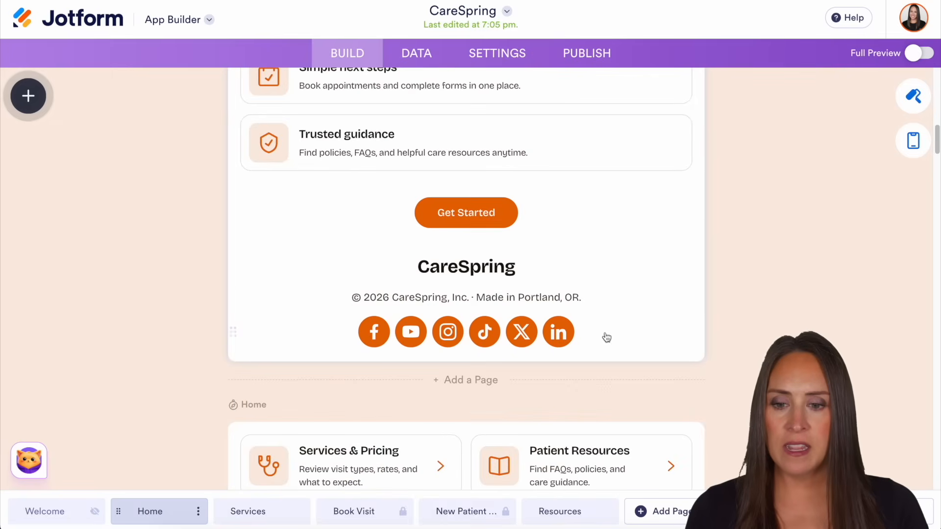
{"action": "scroll", "coordinate": [714, 336], "scroll_direction": "down", "scroll_amount": 3}
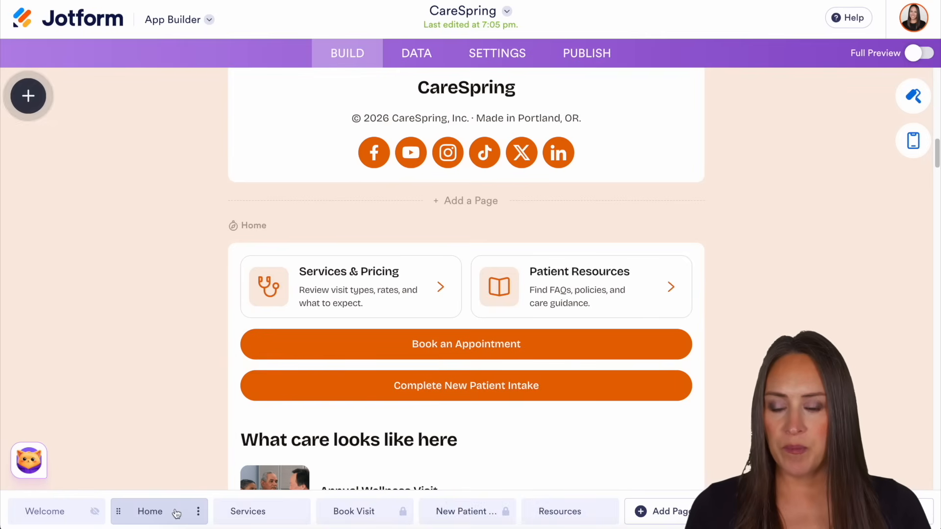
{"action": "scroll", "coordinate": [173, 346], "scroll_direction": "down", "scroll_amount": 9}
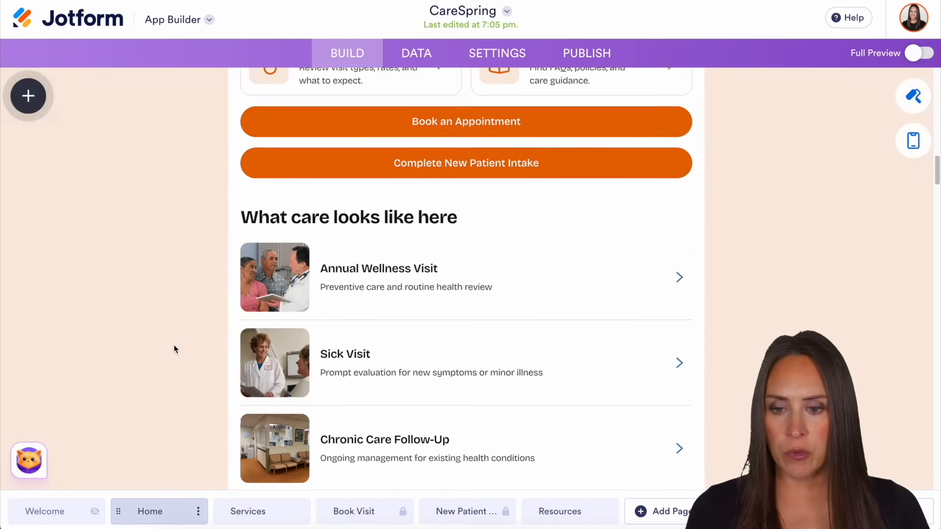
{"action": "scroll", "coordinate": [173, 345], "scroll_direction": "down", "scroll_amount": 20}
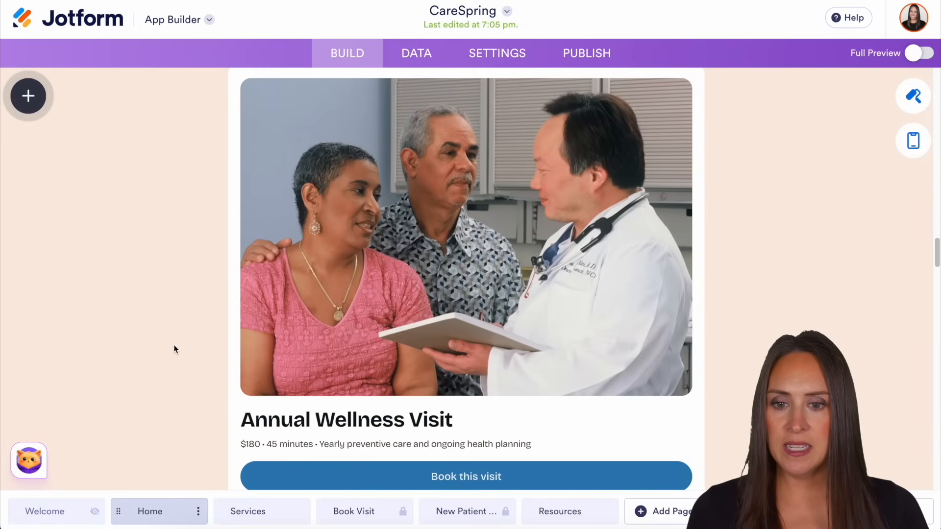
{"action": "scroll", "coordinate": [173, 345], "scroll_direction": "down", "scroll_amount": 10}
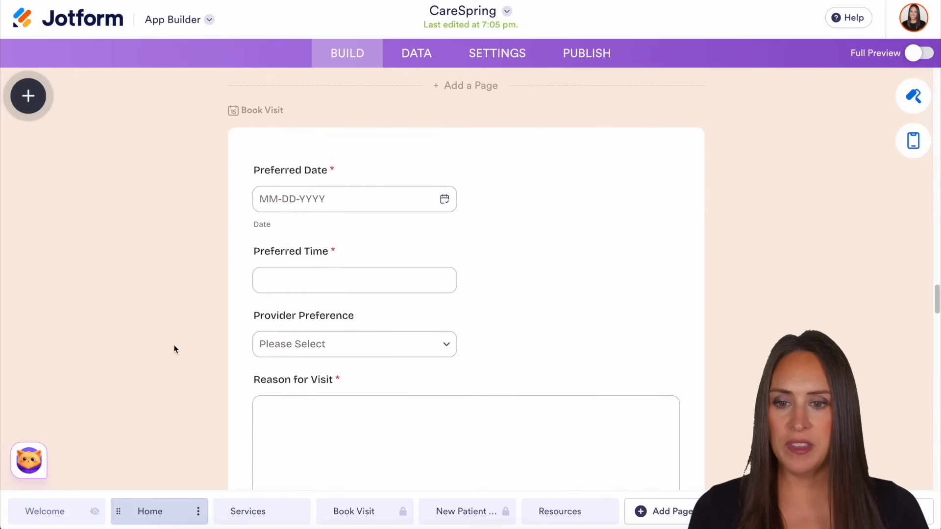
{"action": "scroll", "coordinate": [174, 345], "scroll_direction": "down", "scroll_amount": 2}
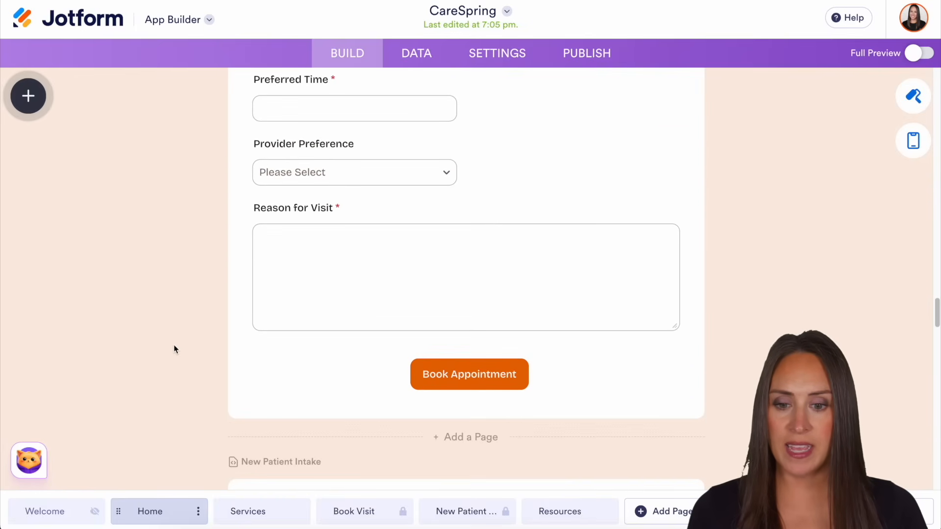
{"action": "scroll", "coordinate": [538, 352], "scroll_direction": "down", "scroll_amount": 8}
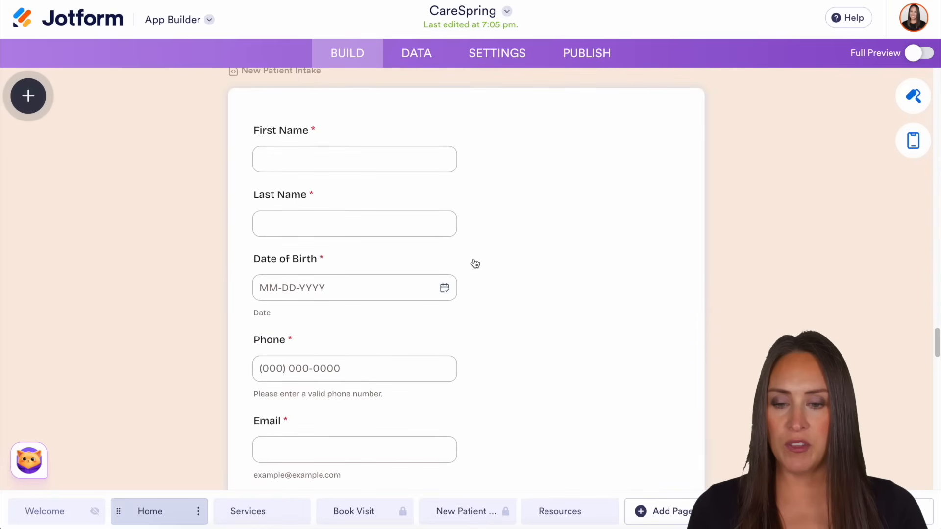
{"action": "scroll", "coordinate": [601, 383], "scroll_direction": "up", "scroll_amount": 15}
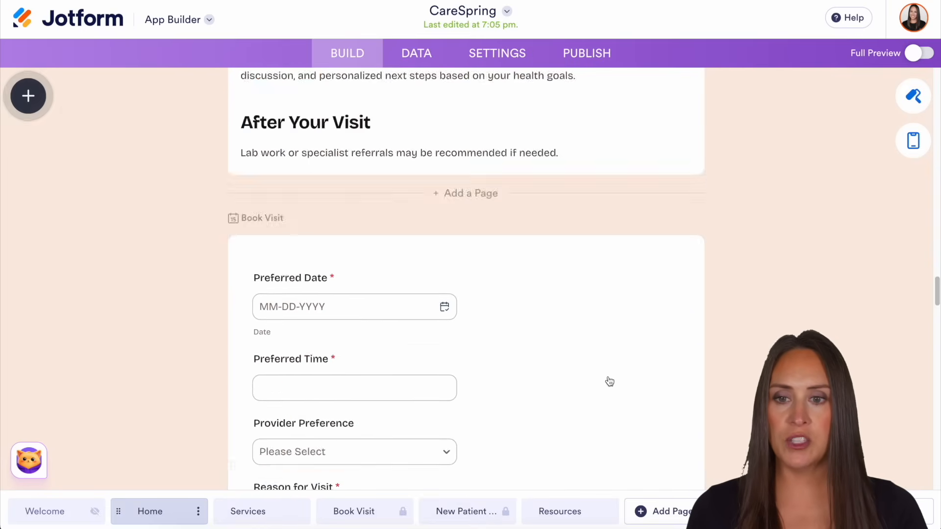
Go back to the workspace, reopen the CareSpring app for editing and bring up the Podo assistant chat
{"action": "left_click", "coordinate": [79, 22]}
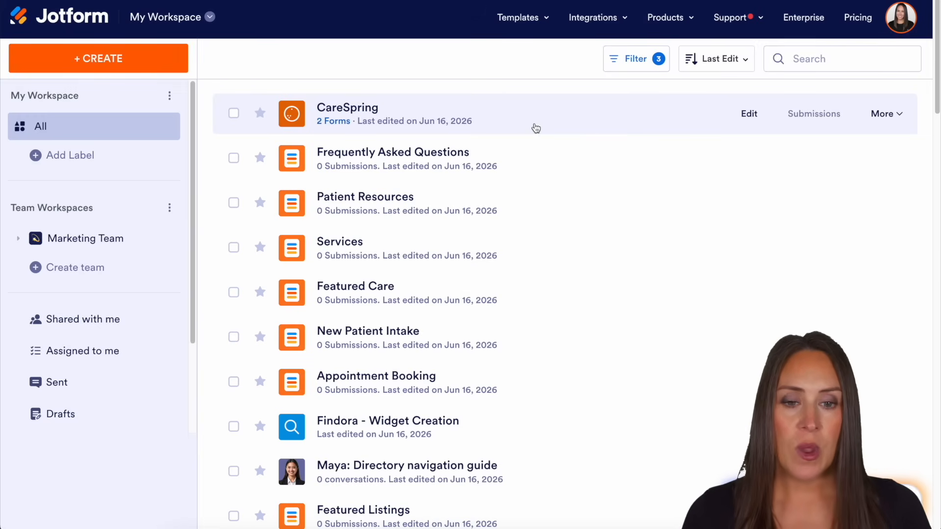
{"action": "left_click", "coordinate": [741, 117]}
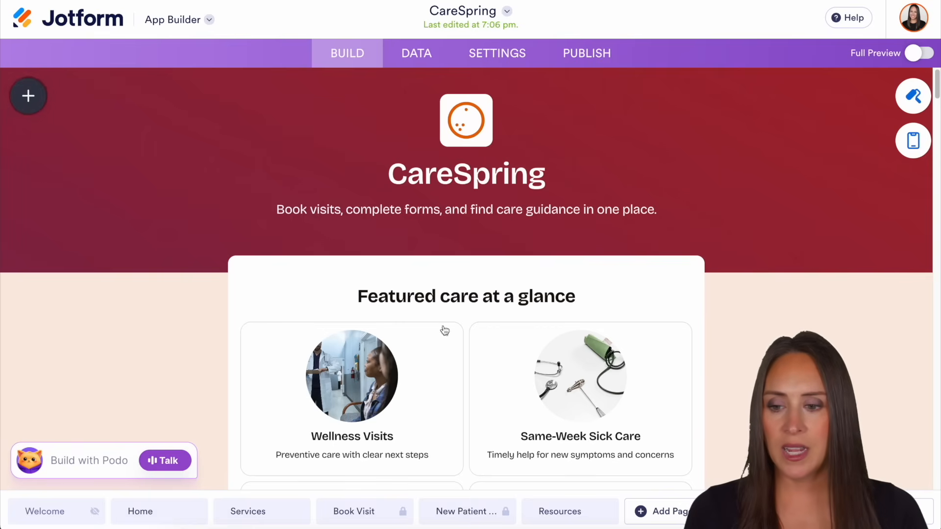
{"action": "left_click", "coordinate": [74, 464]}
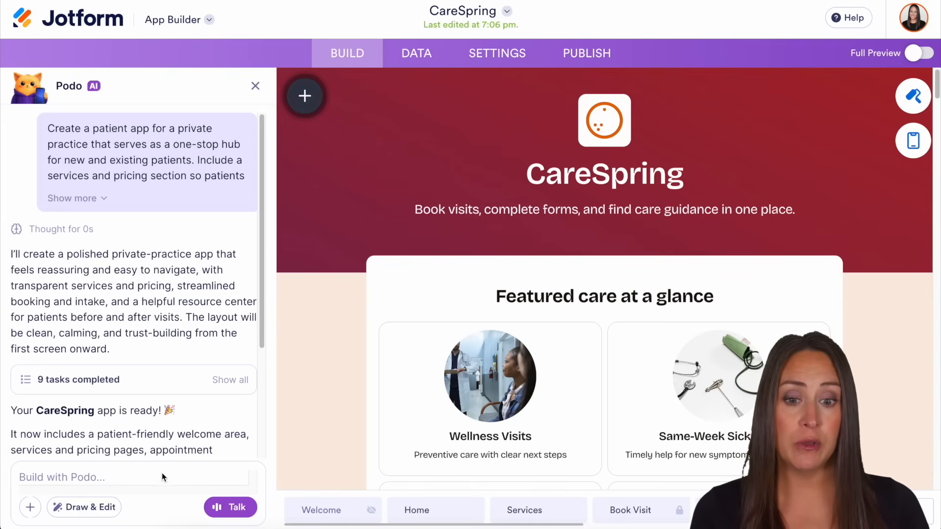
Open the properties of the "Featured care at a glance" list and review its item action options and role-based access conditions
{"action": "scroll", "coordinate": [877, 325], "scroll_direction": "down", "scroll_amount": 4}
{"action": "scroll", "coordinate": [878, 329], "scroll_direction": "down", "scroll_amount": 4}
{"action": "scroll", "coordinate": [593, 274], "scroll_direction": "up", "scroll_amount": 4}
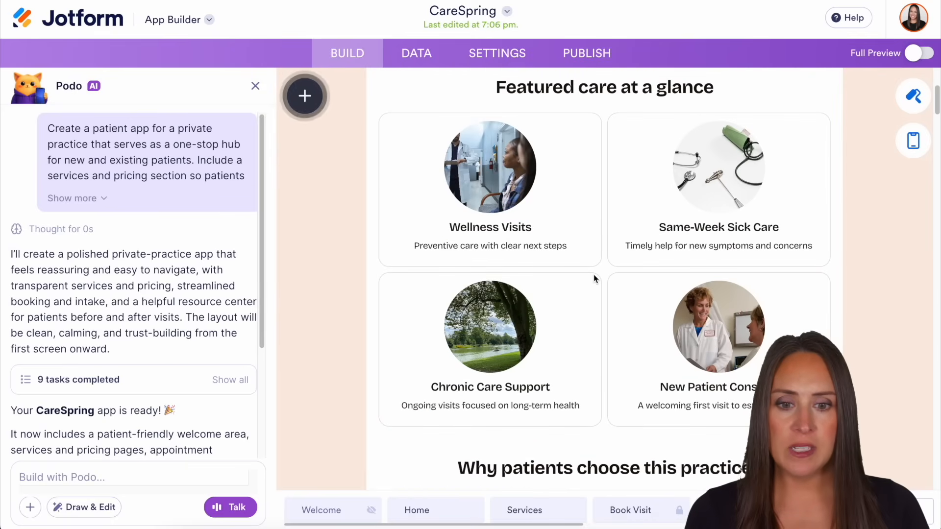
{"action": "left_click", "coordinate": [617, 268]}
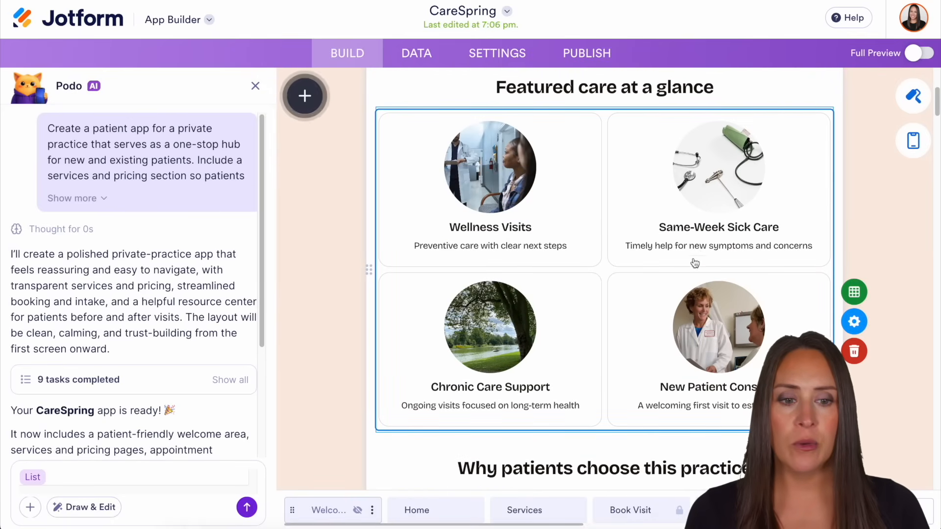
{"action": "left_click", "coordinate": [867, 323]}
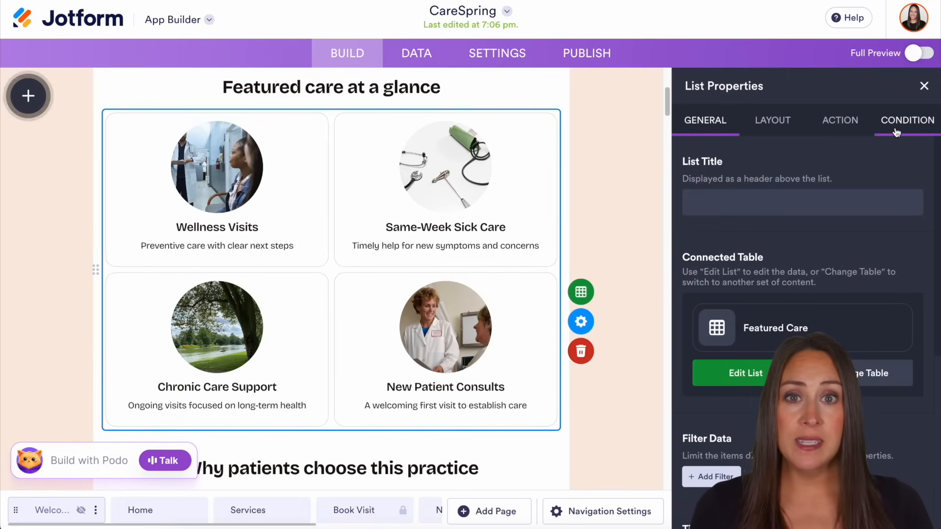
{"action": "left_click", "coordinate": [827, 127]}
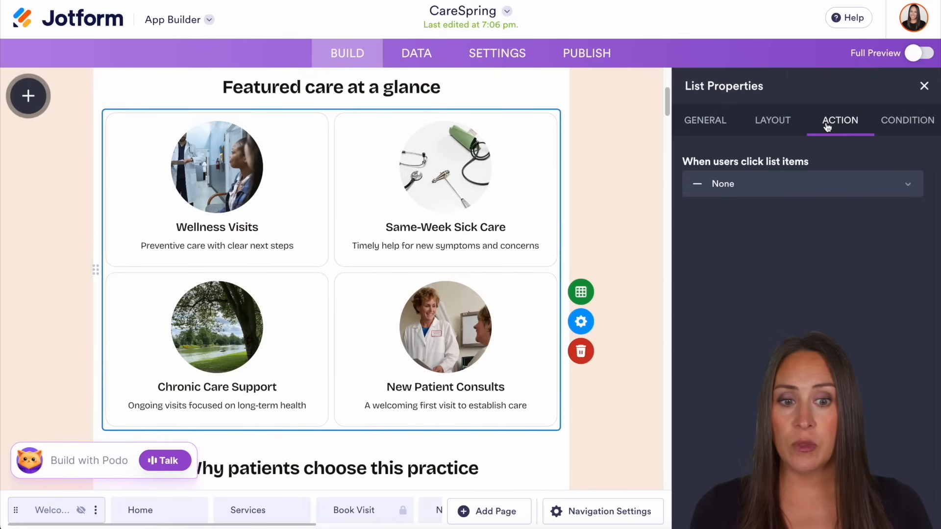
{"action": "left_click", "coordinate": [818, 191]}
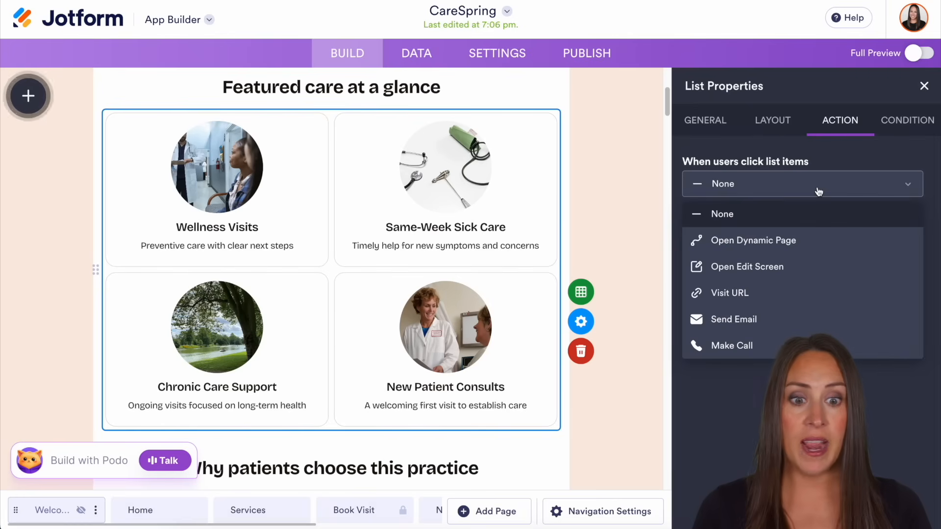
{"action": "left_click", "coordinate": [919, 126]}
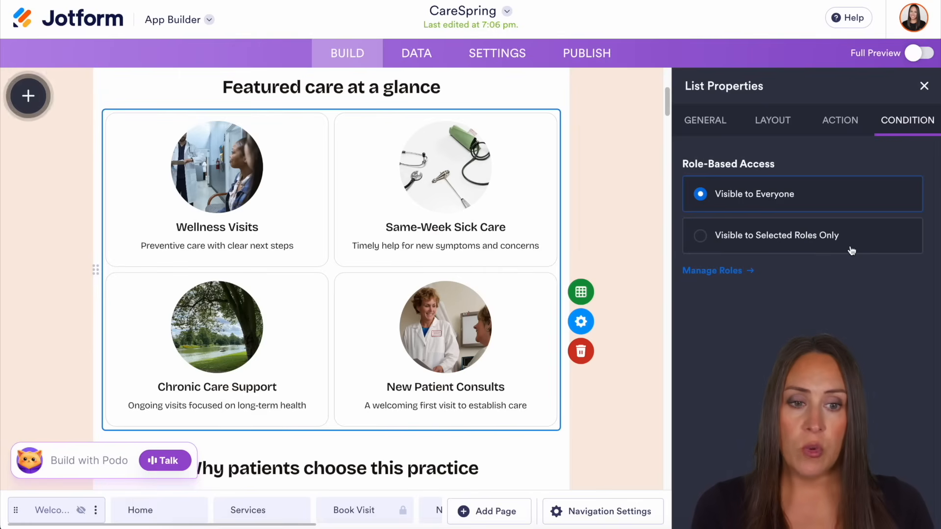
Ask Podo, without the list as context, "Can you build a dashboard page that is admin only that shows real time calculations & displays table data"
{"action": "left_click", "coordinate": [924, 86]}
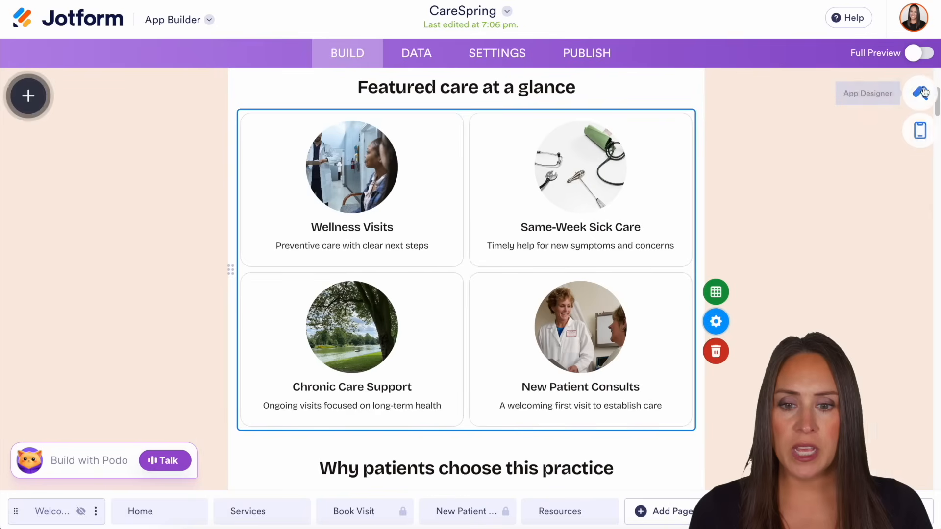
{"action": "left_click", "coordinate": [81, 475]}
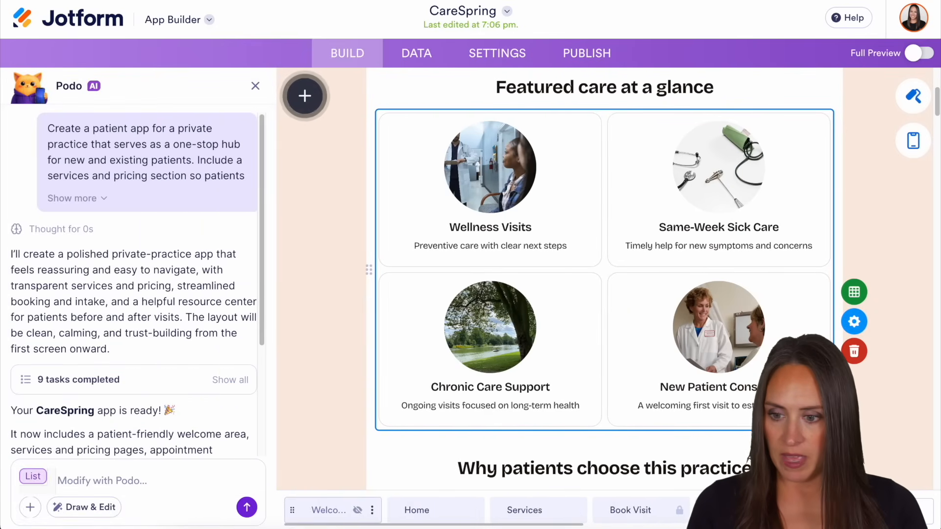
{"action": "key", "text": "BackSpace"}
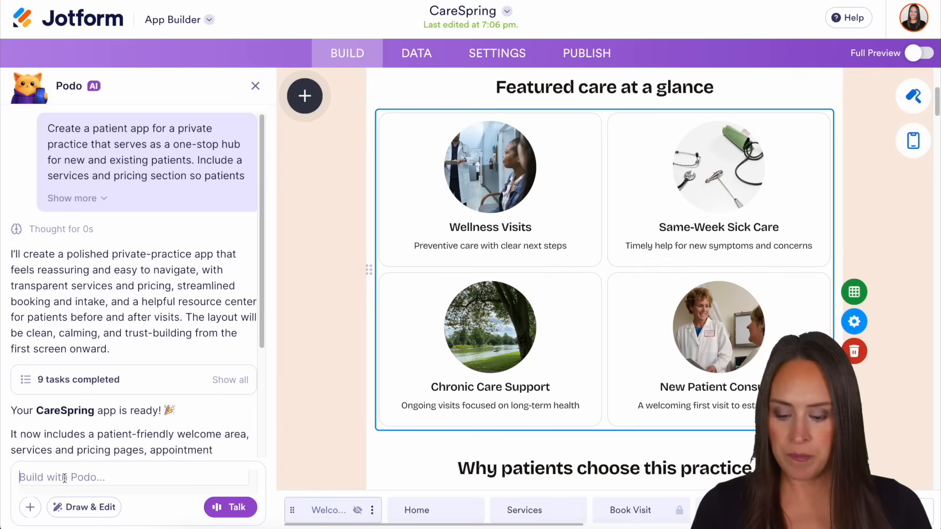
{"action": "type", "text": "Can you build a dashboard page that is admin only that shows real time calculations & displays table data"}
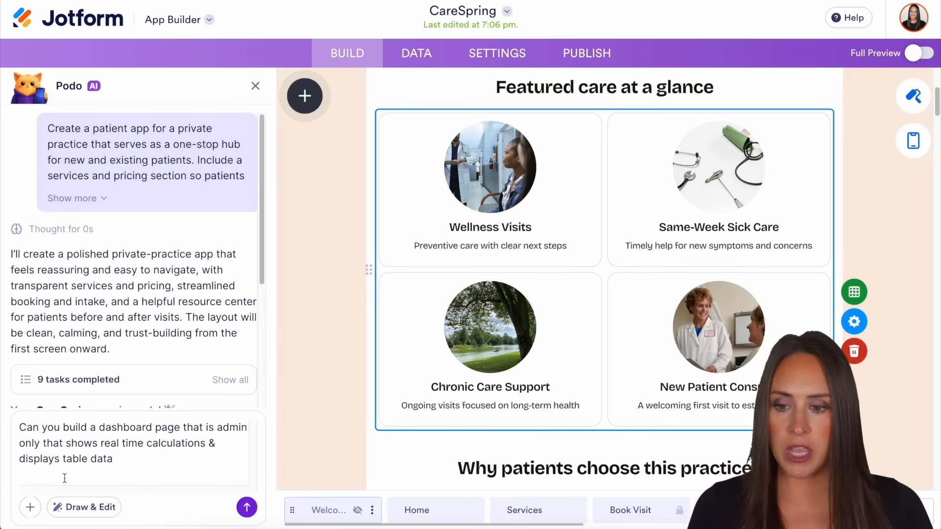
{"action": "key", "text": "BackSpace"}
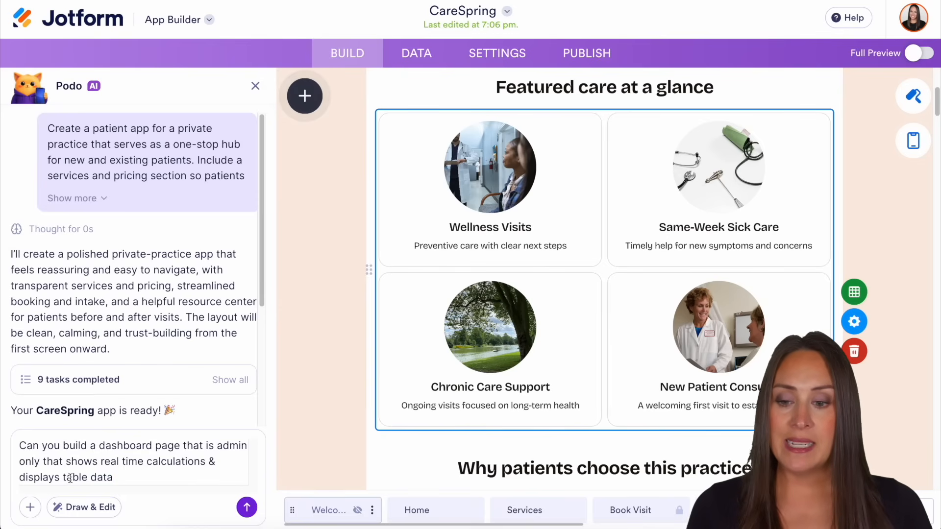
{"action": "left_click", "coordinate": [246, 507]}
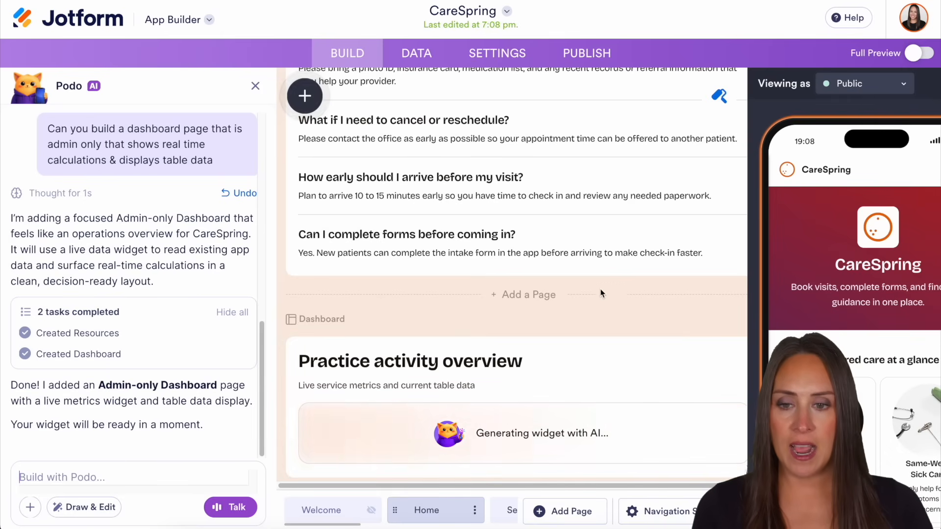
Close the assistant chat and browse the app element widgets, including the option to create a widget with AI
{"action": "left_click", "coordinate": [255, 87]}
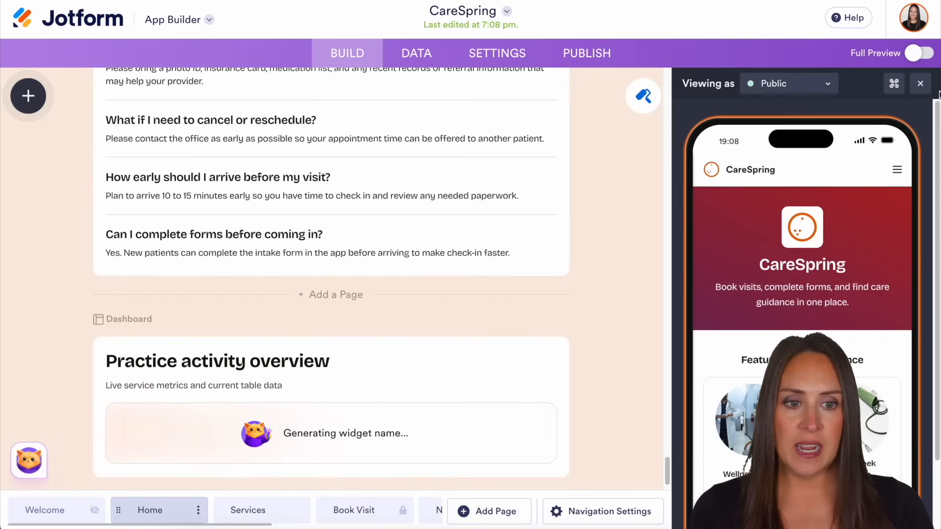
{"action": "left_click", "coordinate": [28, 95]}
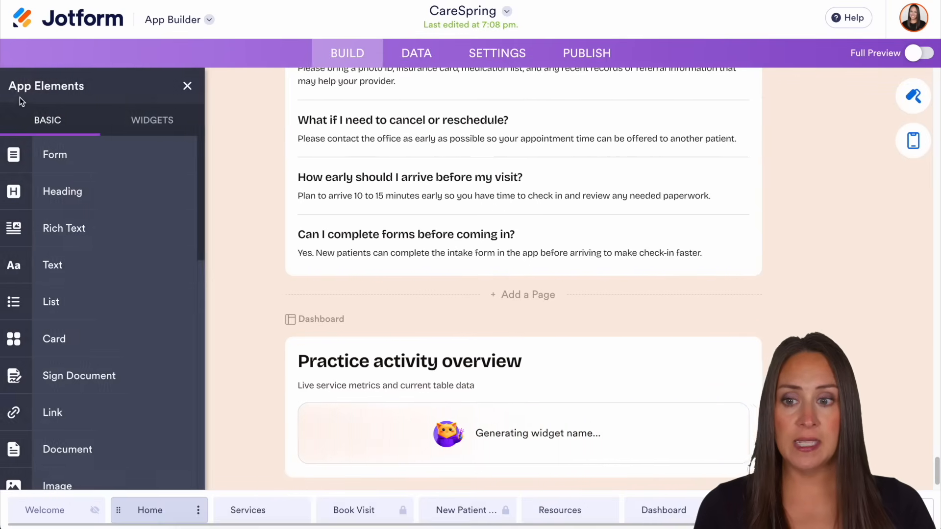
{"action": "left_click", "coordinate": [157, 120]}
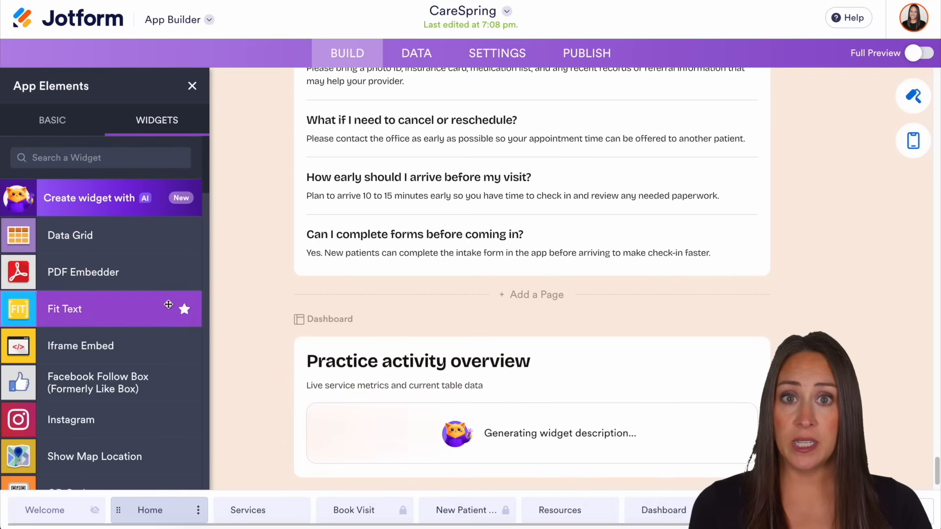
{"action": "scroll", "coordinate": [162, 305], "scroll_direction": "down", "scroll_amount": 5}
{"action": "scroll", "coordinate": [162, 305], "scroll_direction": "down", "scroll_amount": 20}
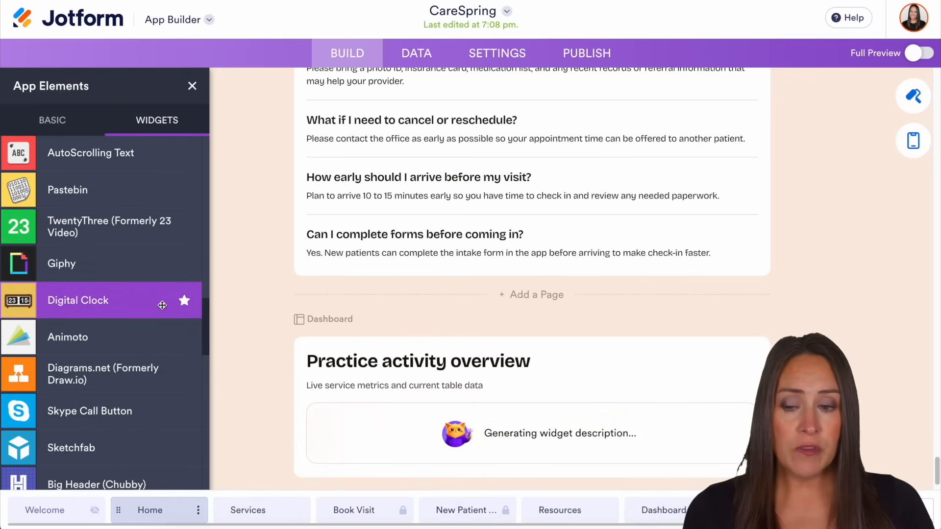
{"action": "scroll", "coordinate": [162, 305], "scroll_direction": "up", "scroll_amount": 20}
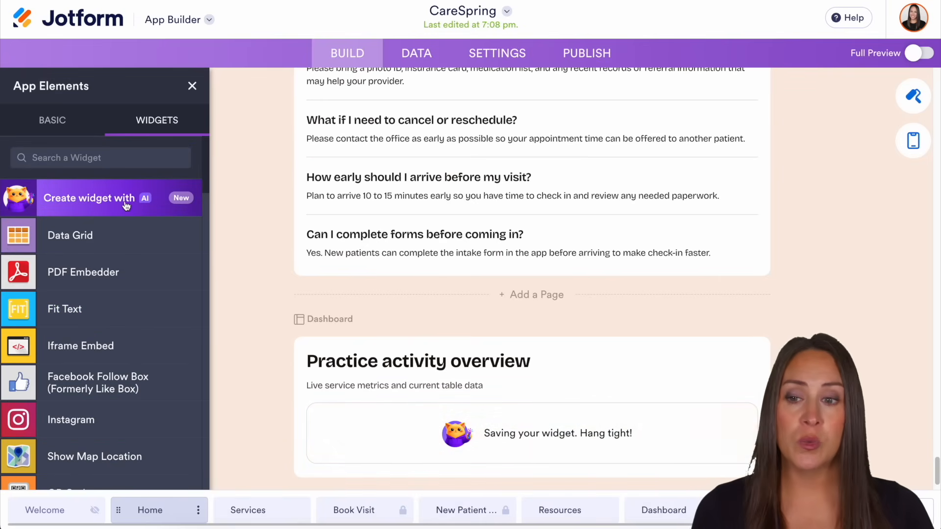
{"action": "left_click", "coordinate": [192, 87]}
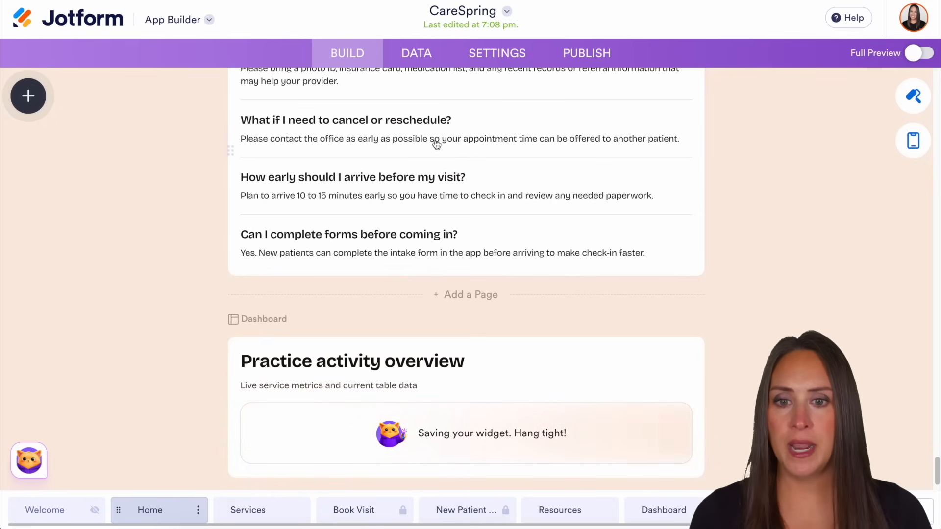
Review the app's data tables and its general, name and icon, and splash screen settings
{"action": "left_click", "coordinate": [417, 55]}
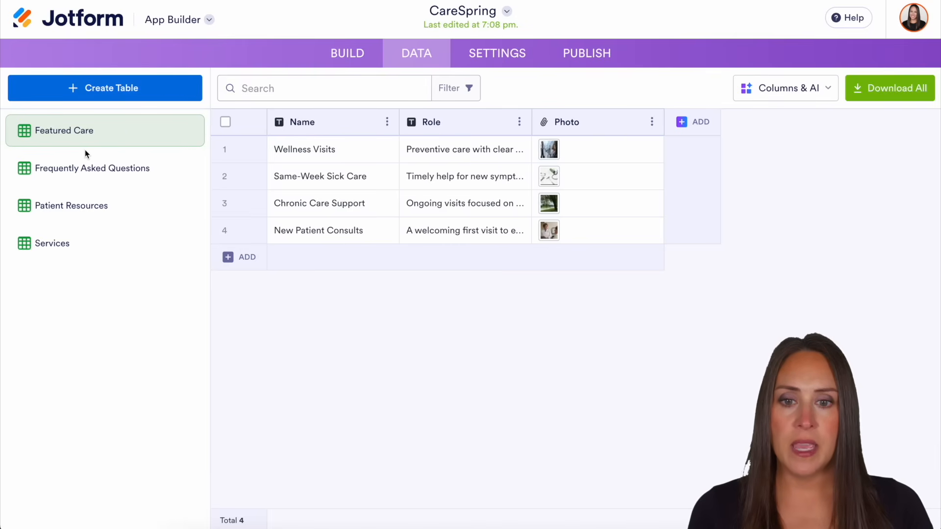
{"action": "left_click", "coordinate": [510, 54]}
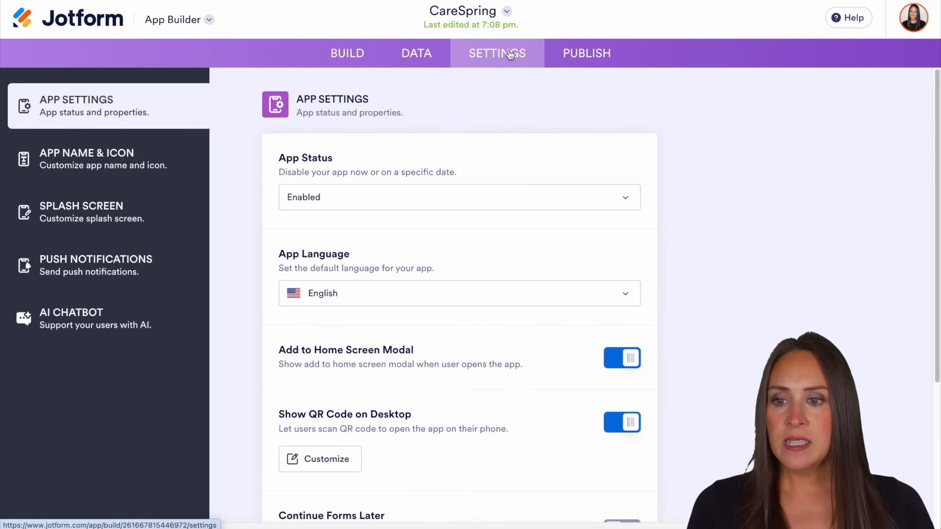
{"action": "left_click", "coordinate": [85, 158]}
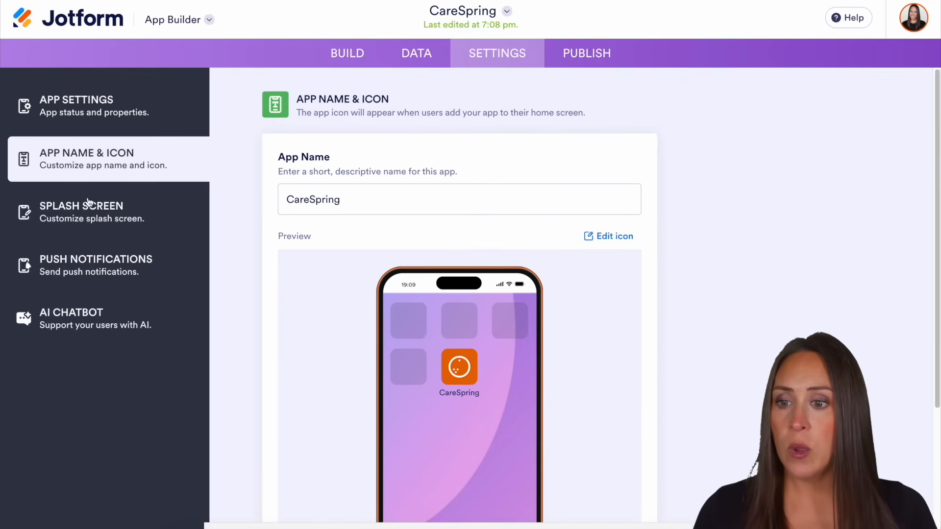
{"action": "left_click", "coordinate": [92, 218]}
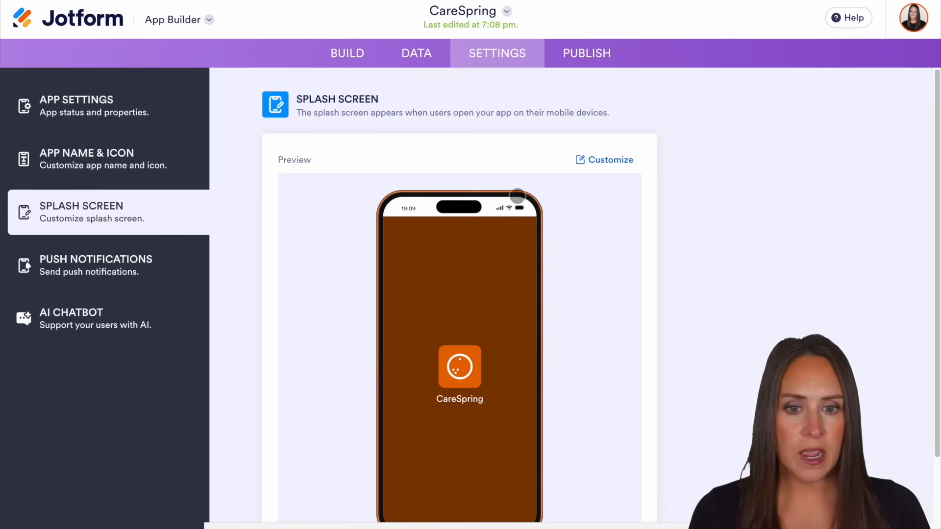
Enable push notifications for the app
{"action": "left_click", "coordinate": [124, 286]}
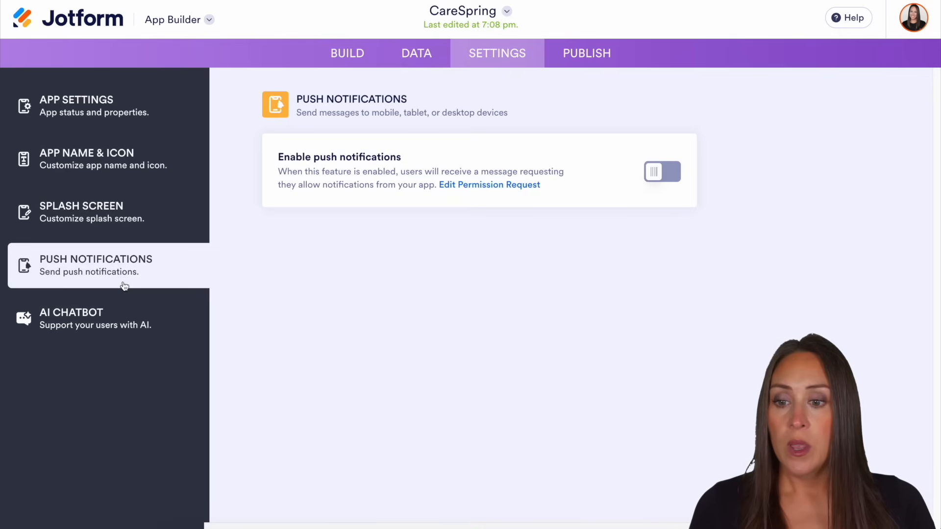
{"action": "left_click", "coordinate": [666, 171]}
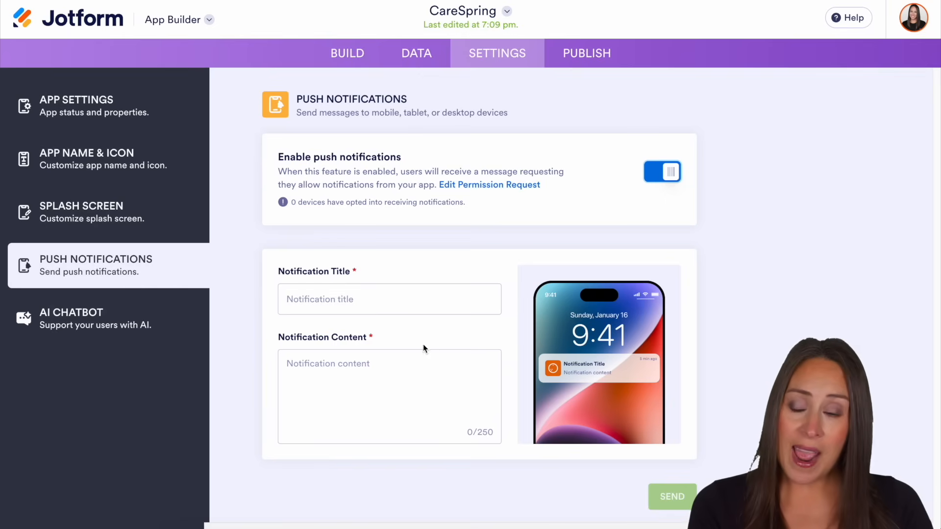
Browse the AI chatbot agent templates for Healthcare & Wellness and Telehealth Consent, and leave the gallery without adding an agent
{"action": "left_click", "coordinate": [113, 320]}
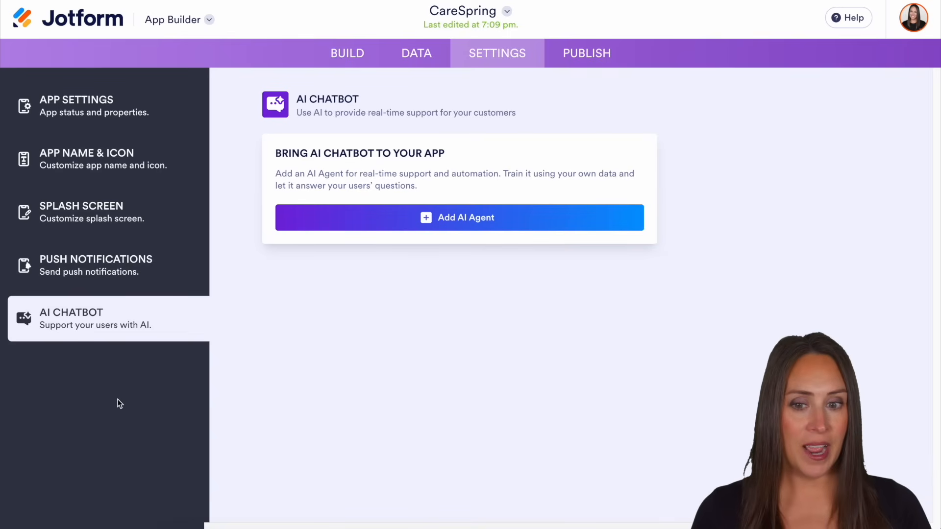
{"action": "left_click", "coordinate": [534, 219]}
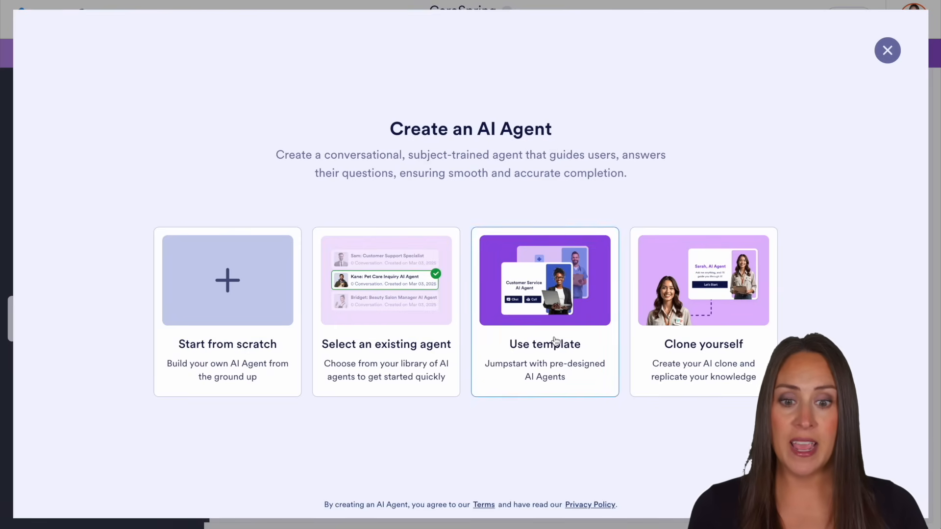
{"action": "left_click", "coordinate": [592, 338]}
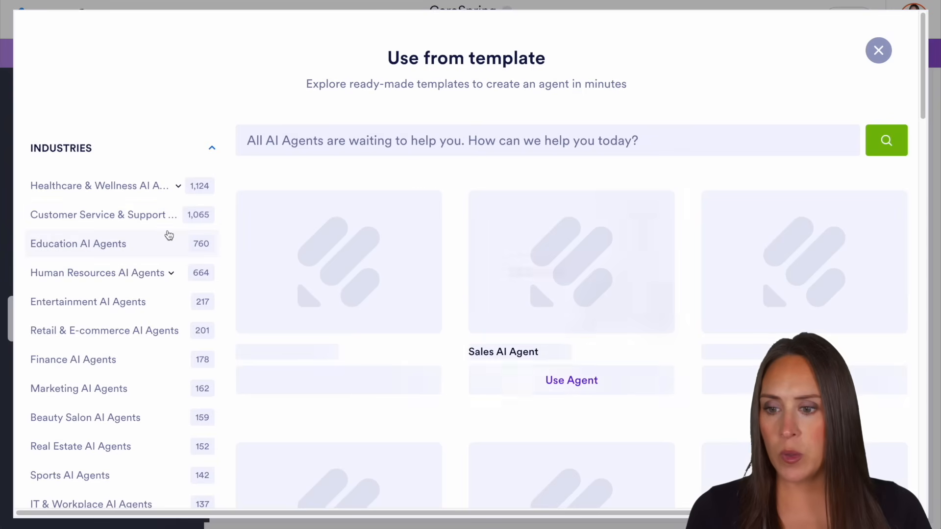
{"action": "scroll", "coordinate": [147, 239], "scroll_direction": "down", "scroll_amount": 1}
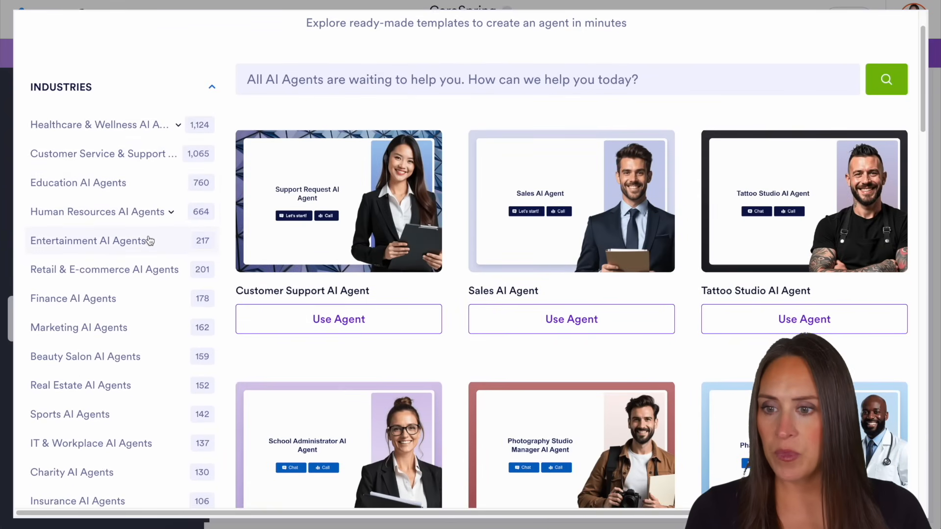
{"action": "left_click", "coordinate": [104, 132]}
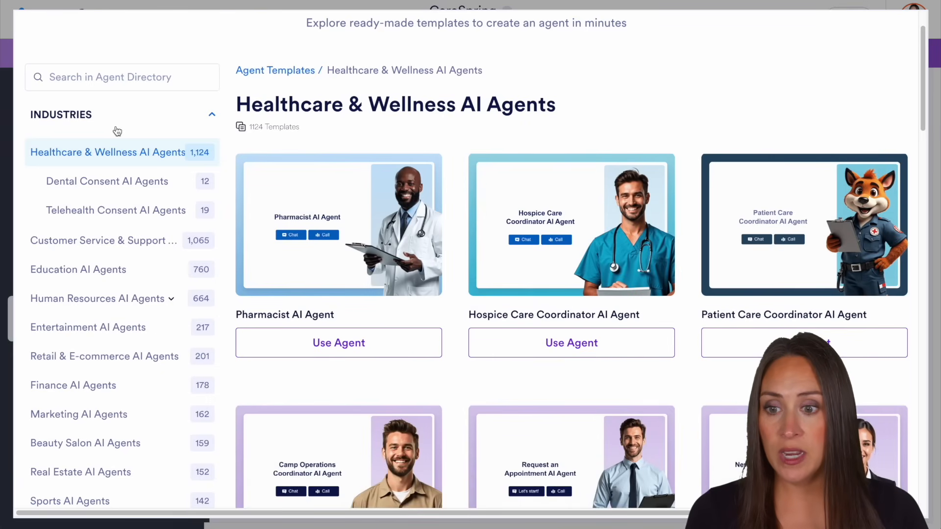
{"action": "left_click", "coordinate": [133, 212]}
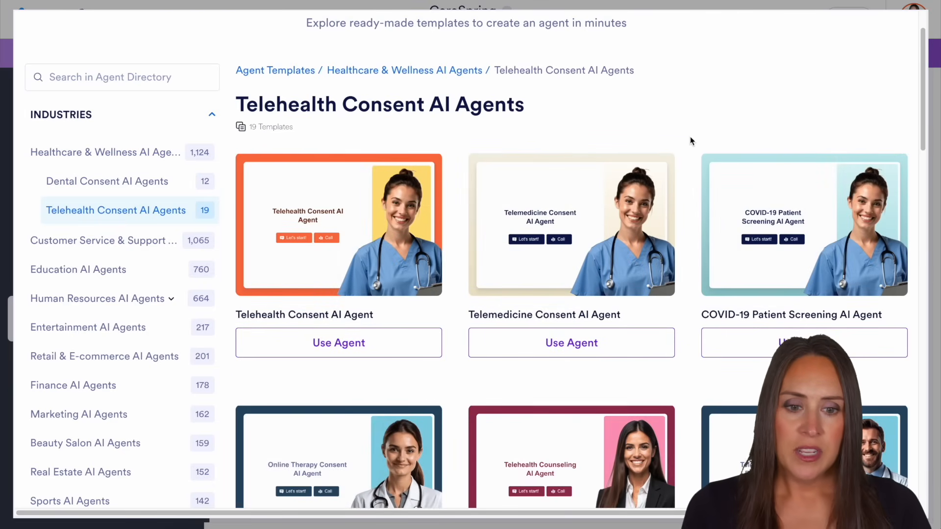
{"action": "scroll", "coordinate": [637, 130], "scroll_direction": "down", "scroll_amount": 3}
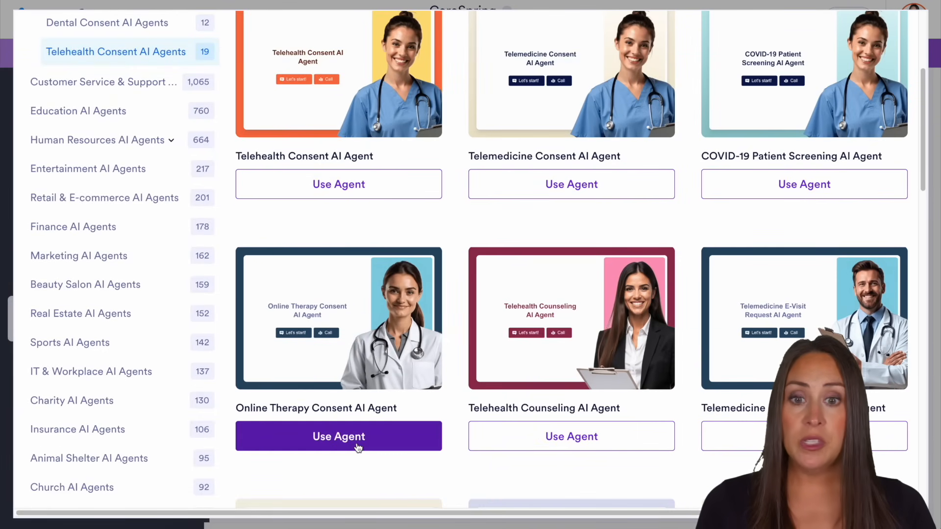
{"action": "scroll", "coordinate": [469, 418], "scroll_direction": "up", "scroll_amount": 4}
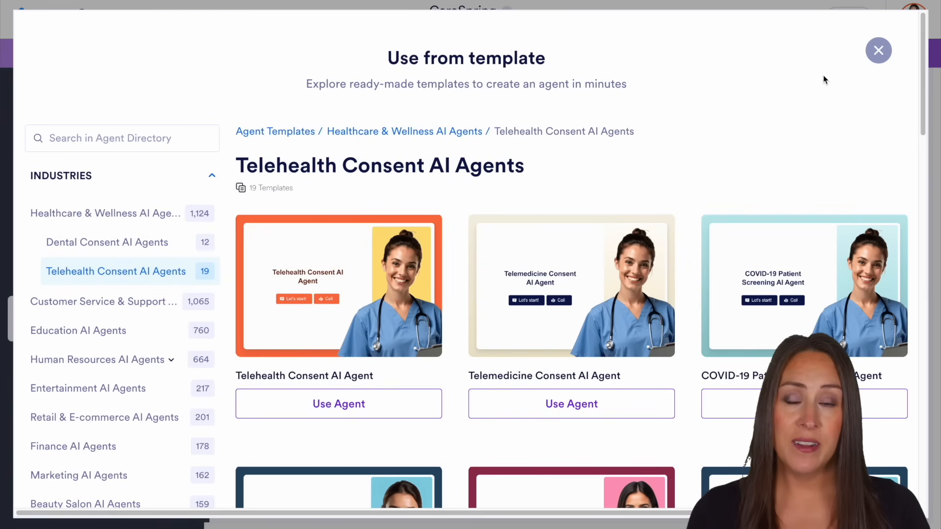
{"action": "left_click", "coordinate": [878, 51]}
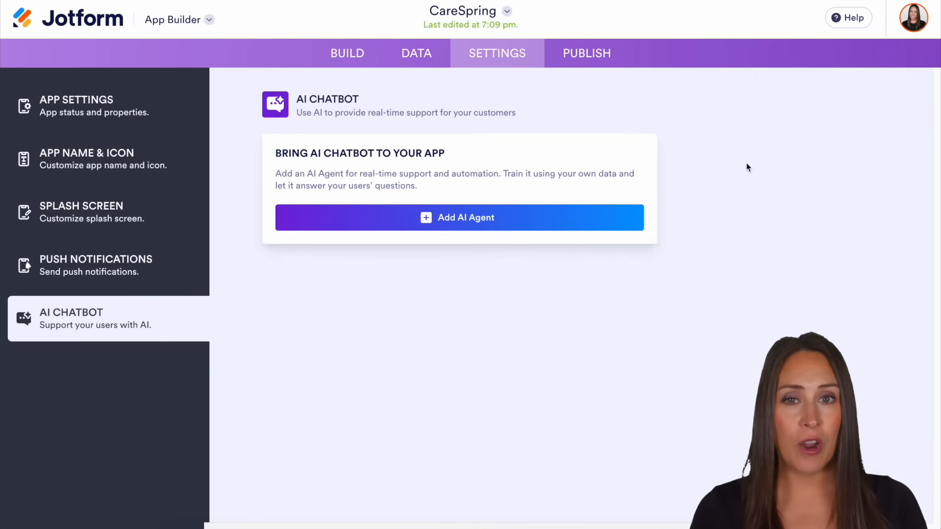
Check the app's publishing options, and examine the metrics and service table on the Dashboard page in the builder
{"action": "left_click", "coordinate": [592, 62]}
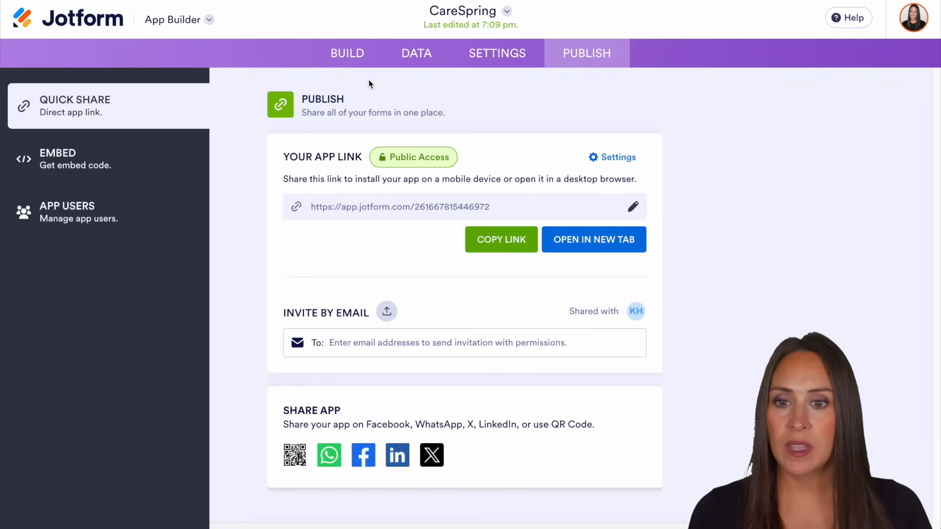
{"action": "left_click", "coordinate": [341, 62]}
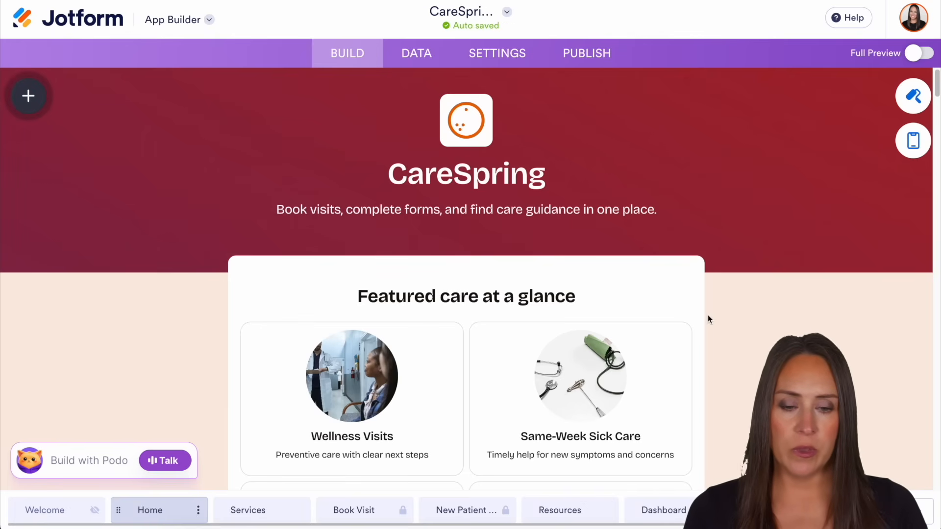
{"action": "scroll", "coordinate": [708, 319], "scroll_direction": "down", "scroll_amount": 15}
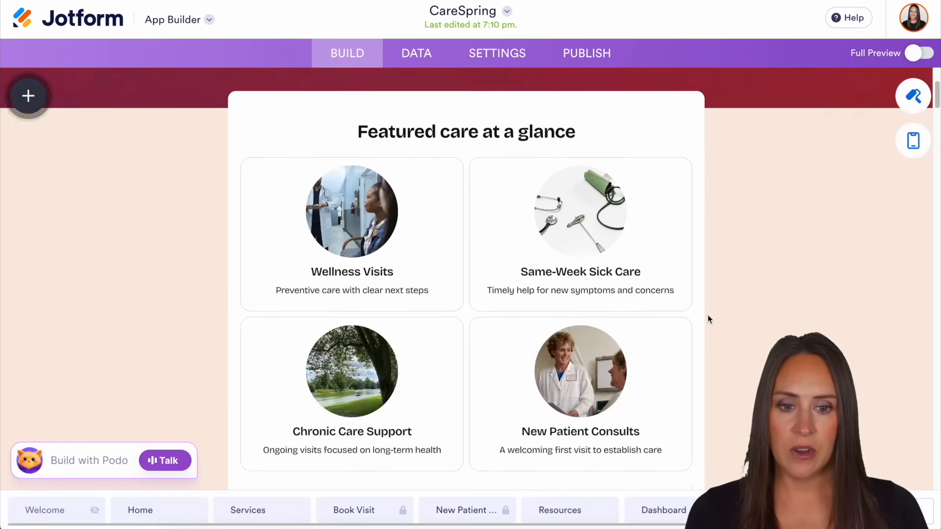
{"action": "scroll", "coordinate": [708, 316], "scroll_direction": "up", "scroll_amount": 8}
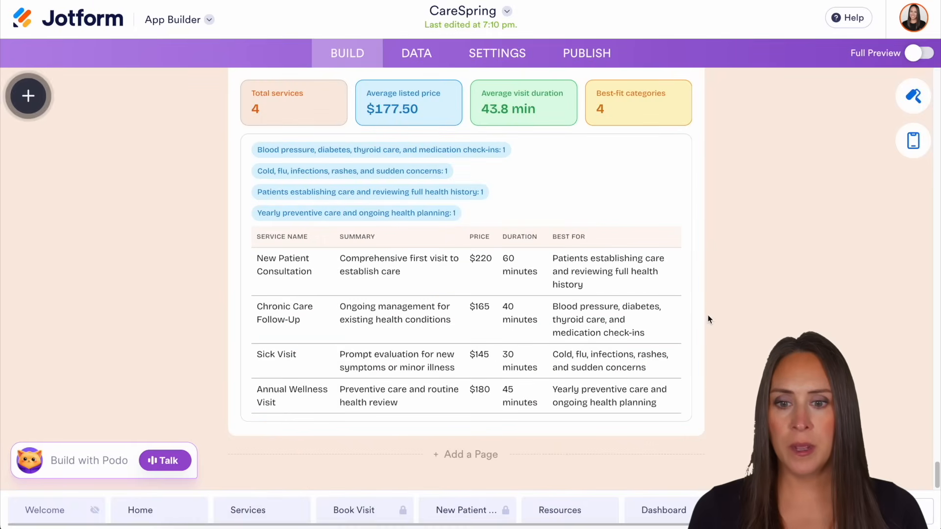
{"action": "scroll", "coordinate": [707, 318], "scroll_direction": "up", "scroll_amount": 1}
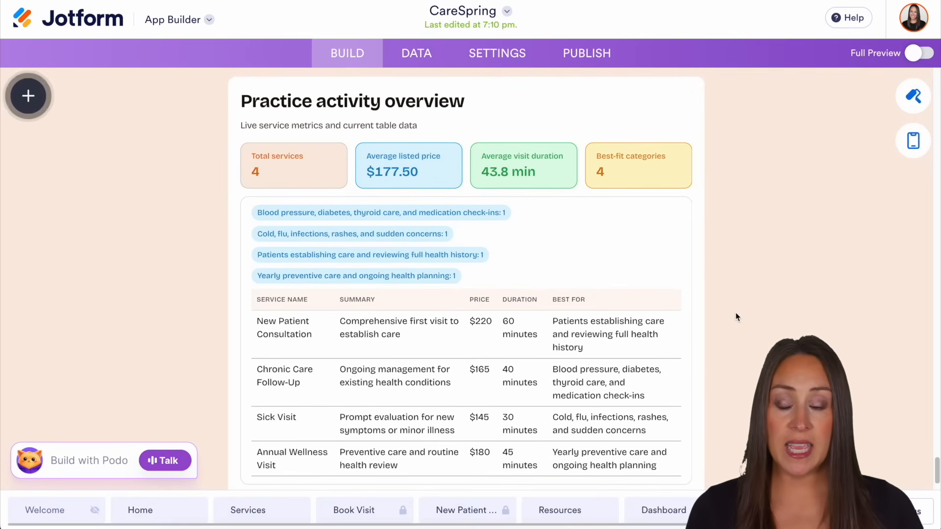
{"action": "scroll", "coordinate": [736, 317], "scroll_direction": "down", "scroll_amount": 1}
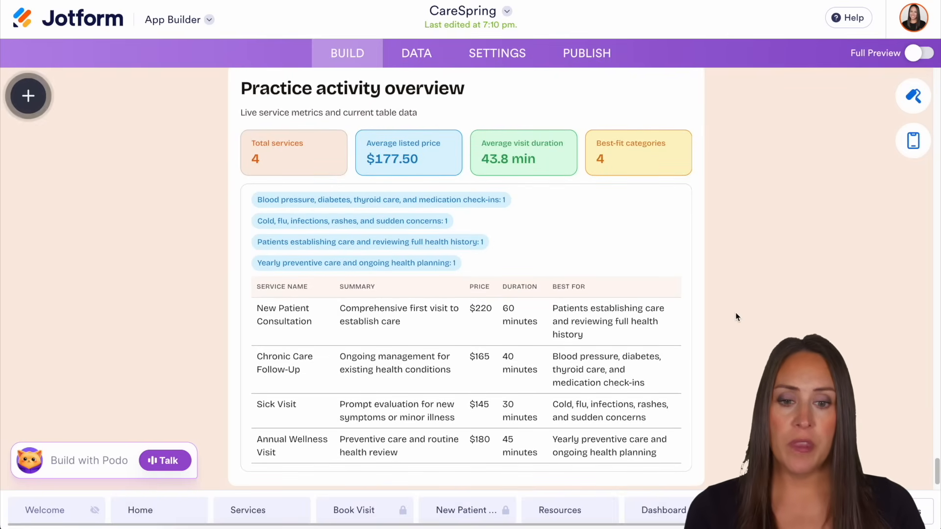
{"action": "scroll", "coordinate": [741, 356], "scroll_direction": "up", "scroll_amount": 2}
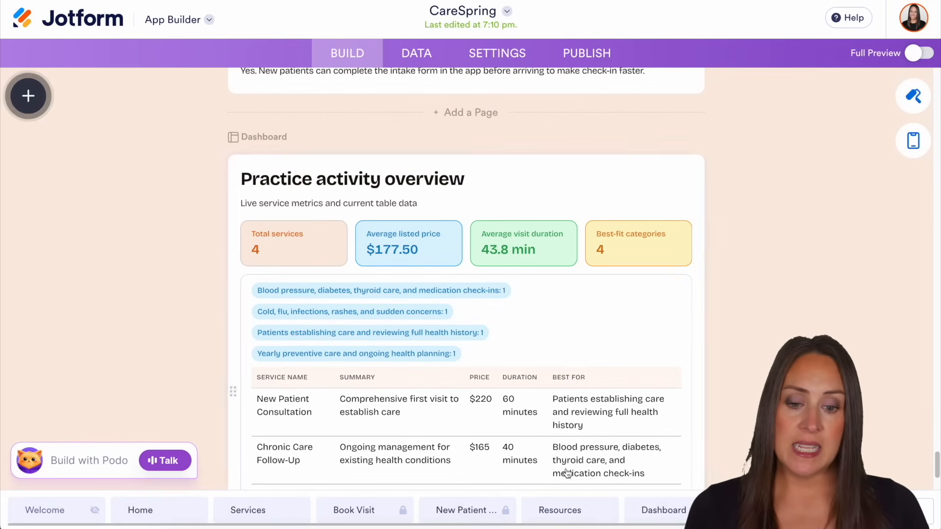
{"action": "scroll", "coordinate": [648, 527], "scroll_direction": "right", "scroll_amount": 1}
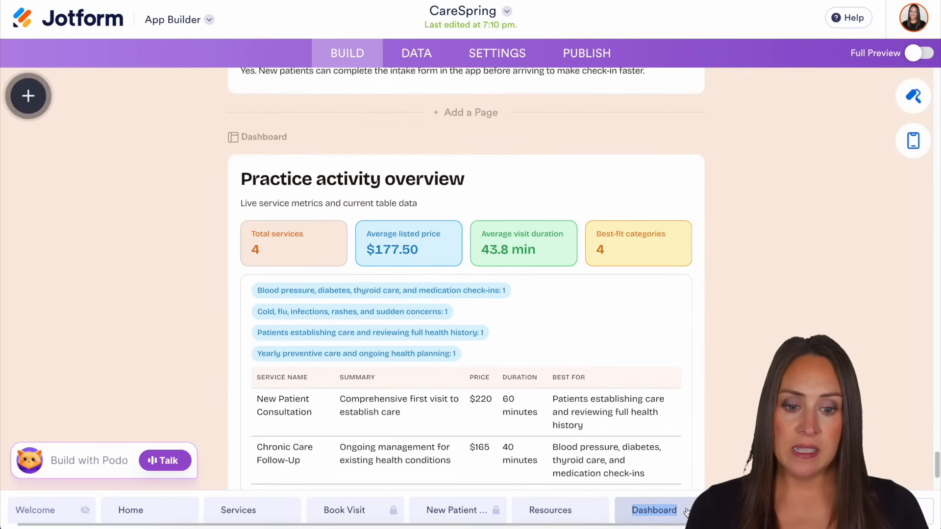